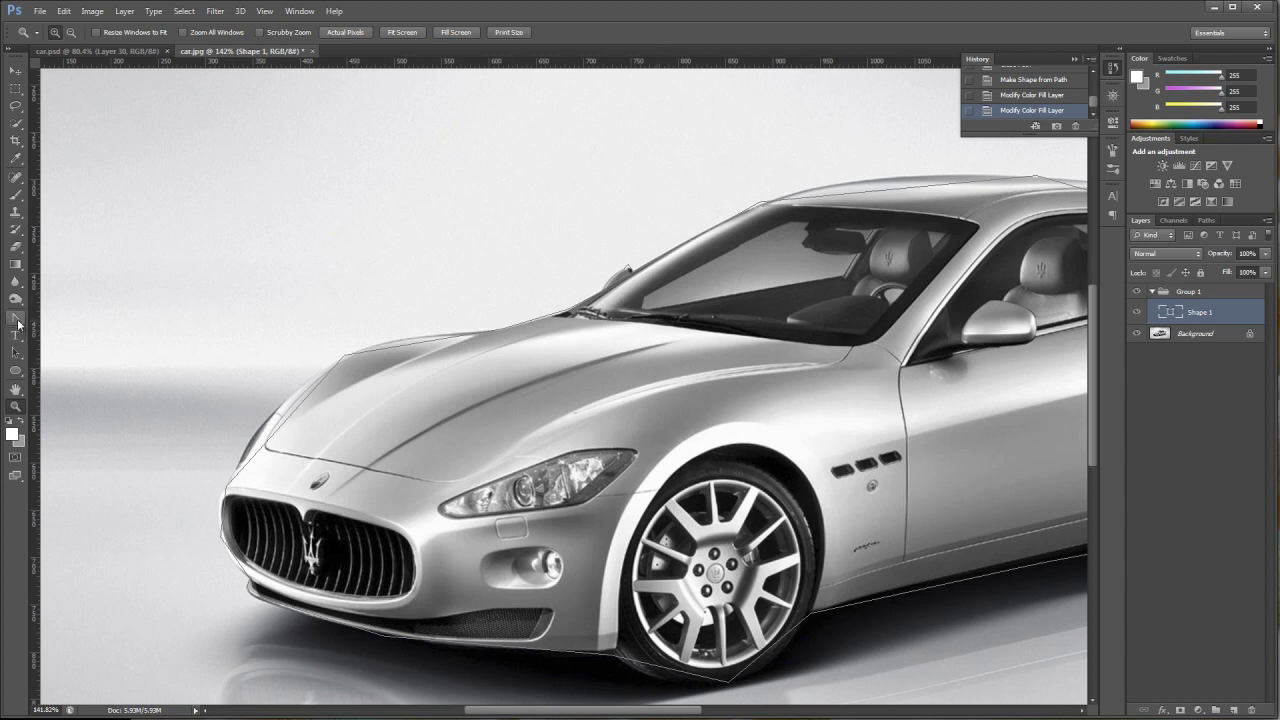
Curve the outline at the front fender, windshield base and far mirror anchor points with the Convert Point tool.
click(18, 320)
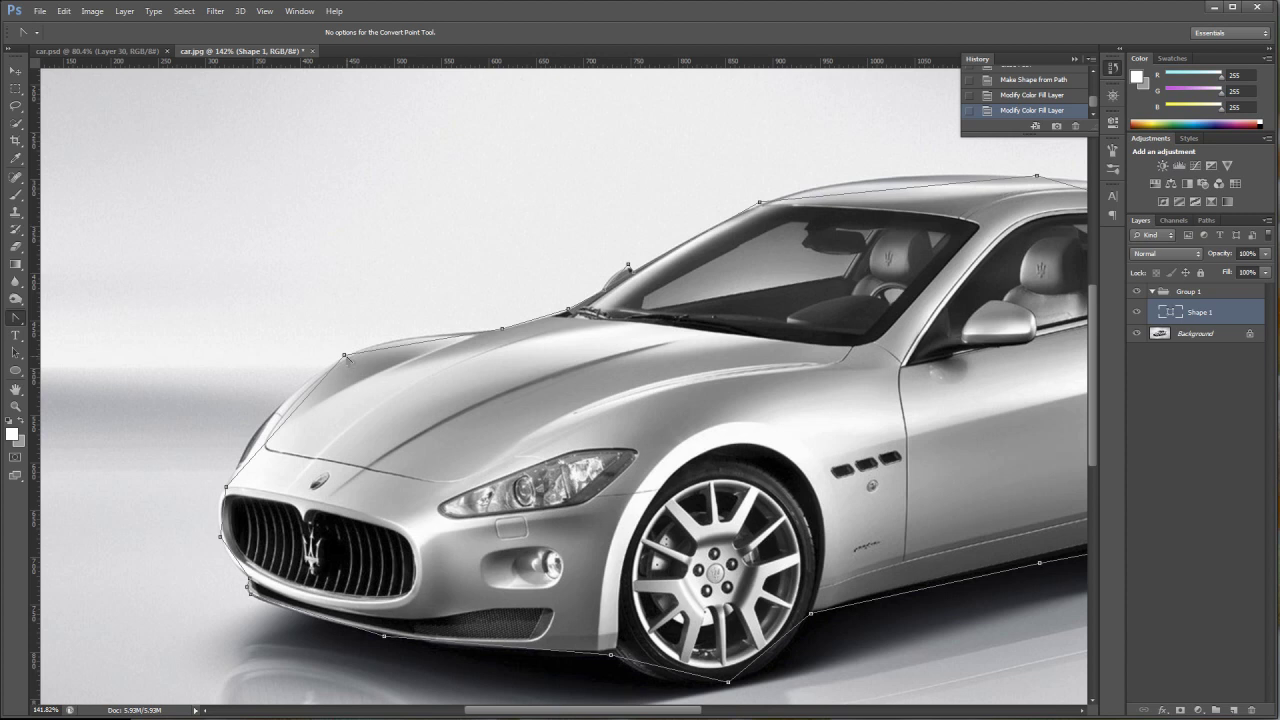
drag(344, 356, 407, 333)
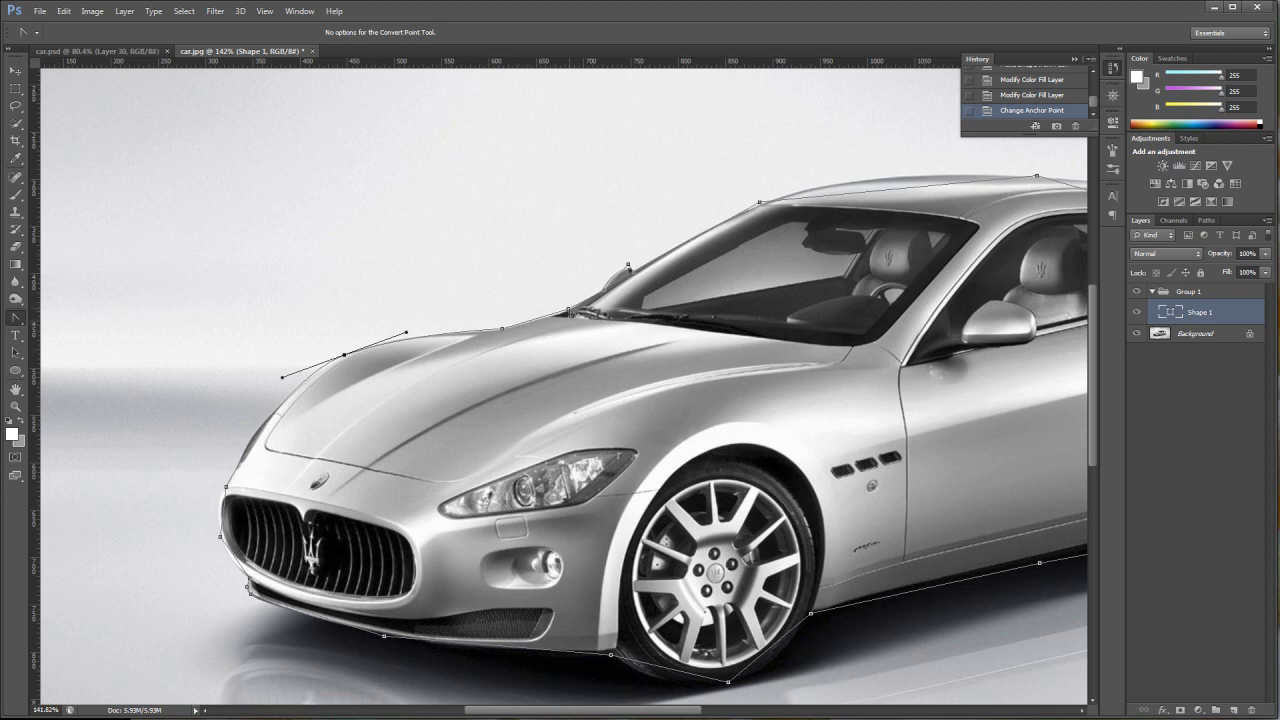
click(568, 312)
click(583, 305)
drag(628, 266, 641, 267)
Convert the roof-peak anchor into a smooth curve following the roofline, and convert the anchor where the roof meets the trunk.
drag(657, 711, 757, 712)
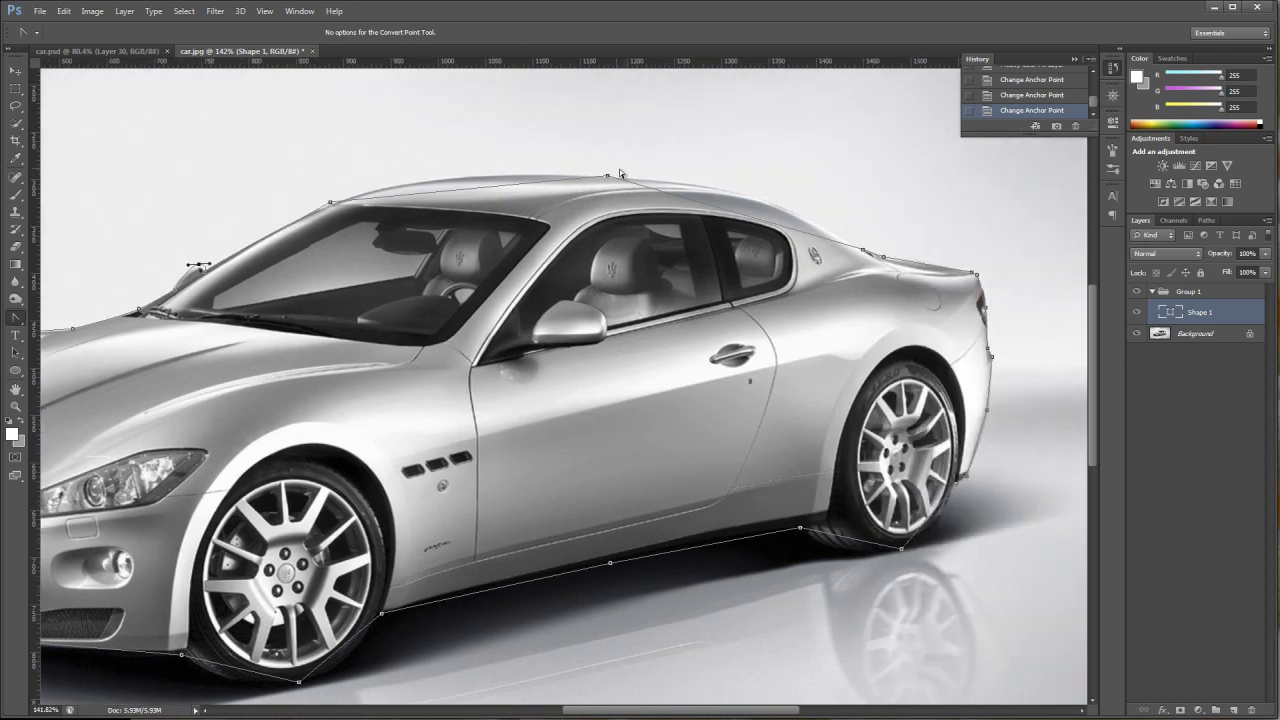
drag(607, 175, 779, 183)
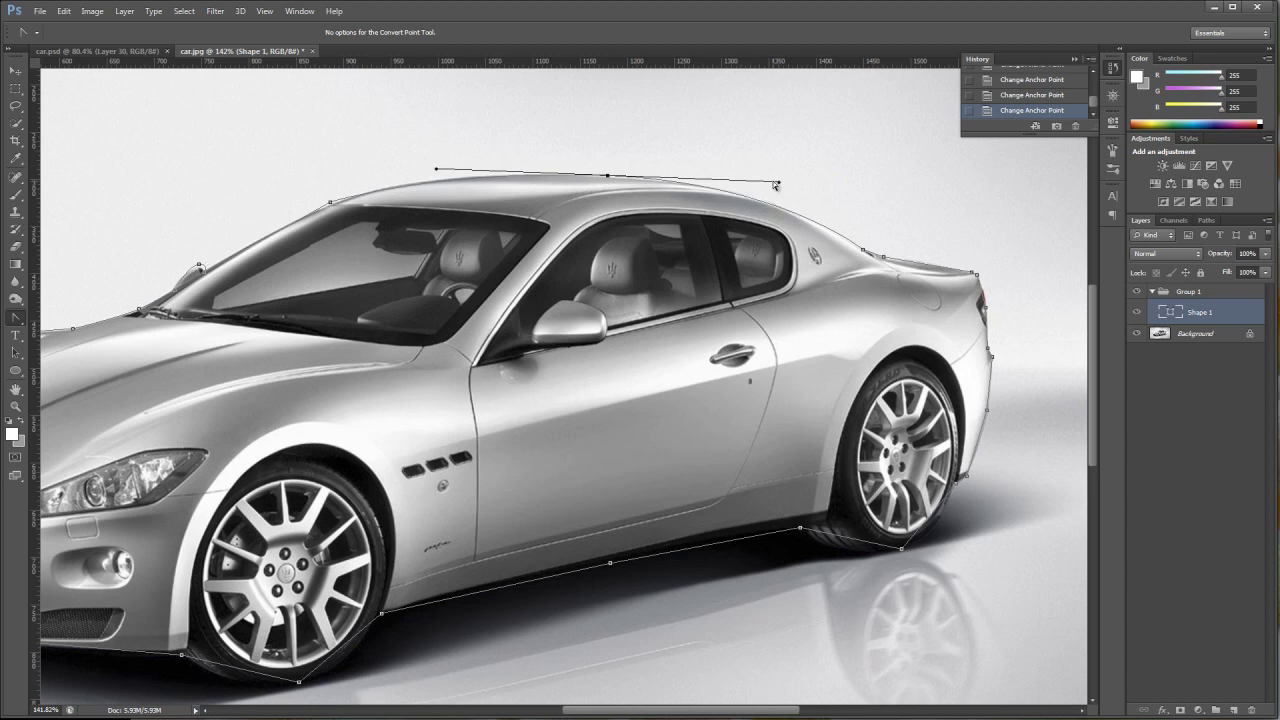
click(882, 257)
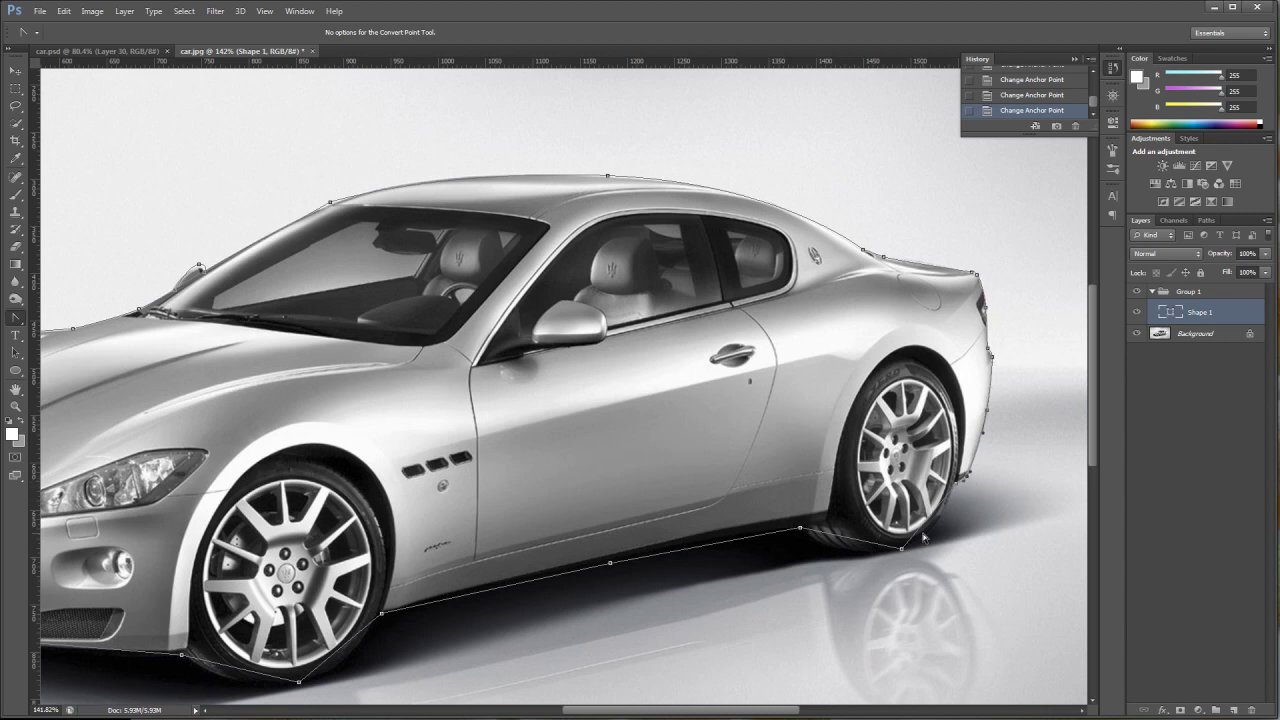
Curve the outline around the bottoms of the rear and front tires and along the side sill.
drag(901, 550, 852, 577)
drag(610, 563, 577, 572)
scroll(458, 597, down, 2)
scroll(458, 593, down, 2)
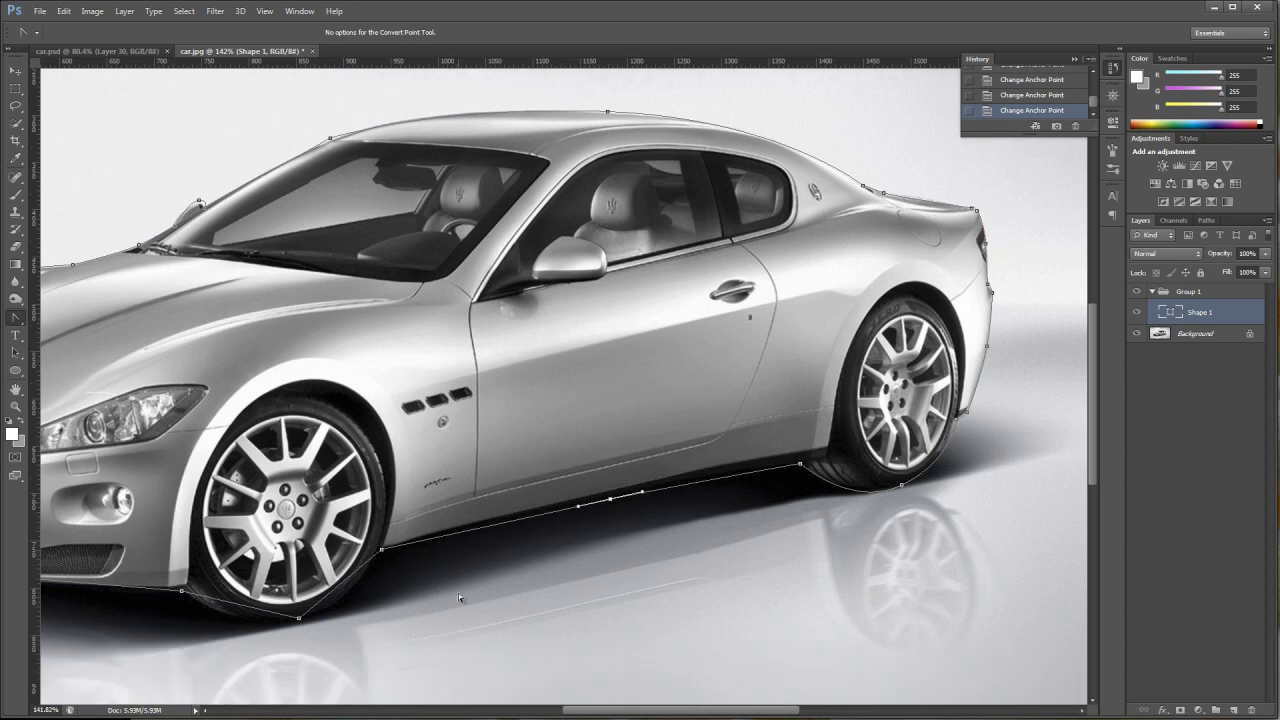
drag(299, 620, 229, 643)
Convert the anchor points under the front bumper and beside the grille so the outline follows the car's nose.
drag(583, 705, 482, 705)
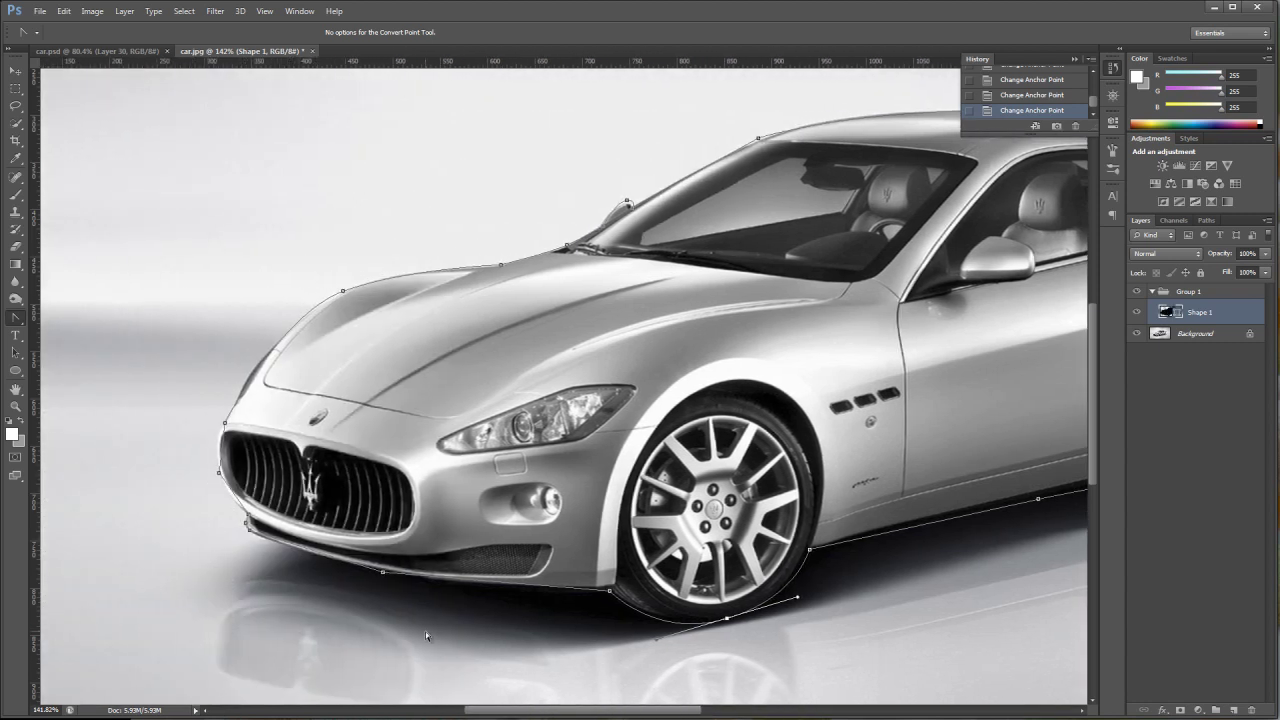
drag(382, 572, 336, 571)
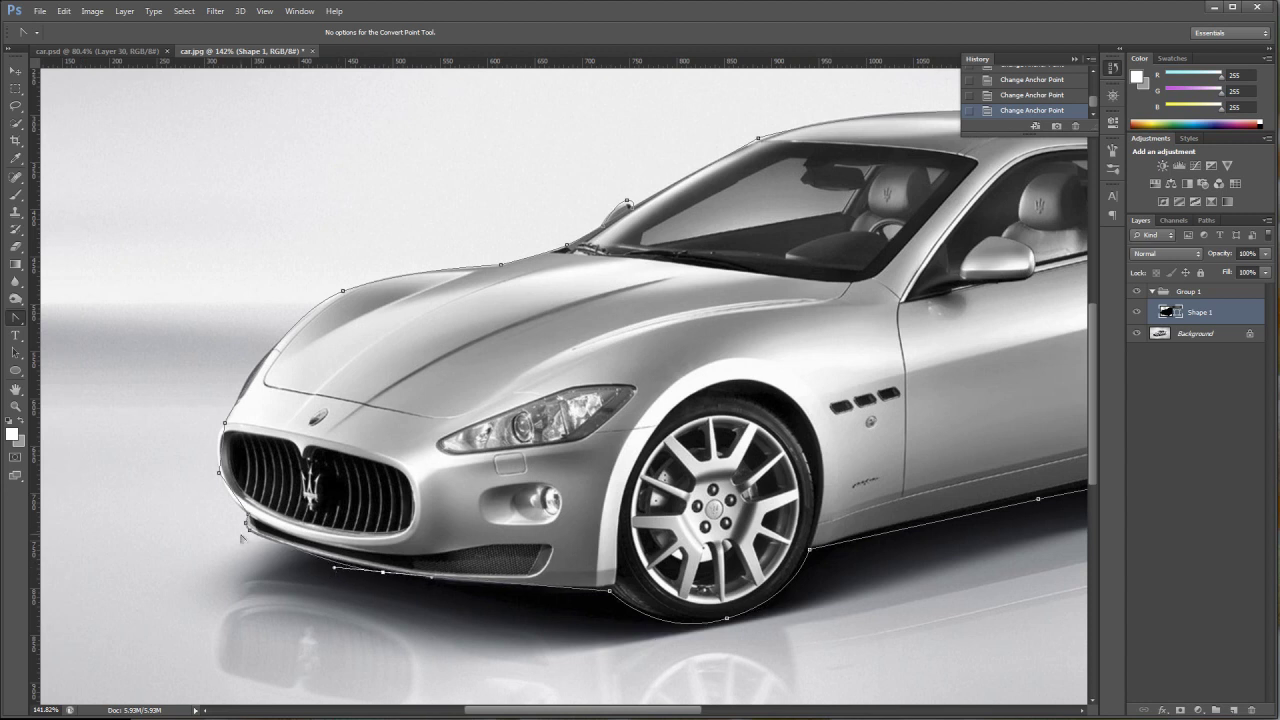
click(247, 523)
drag(218, 474, 210, 439)
Fit the whole image in view and toggle the Background layer's visibility to inspect the black car silhouette.
double_click(17, 392)
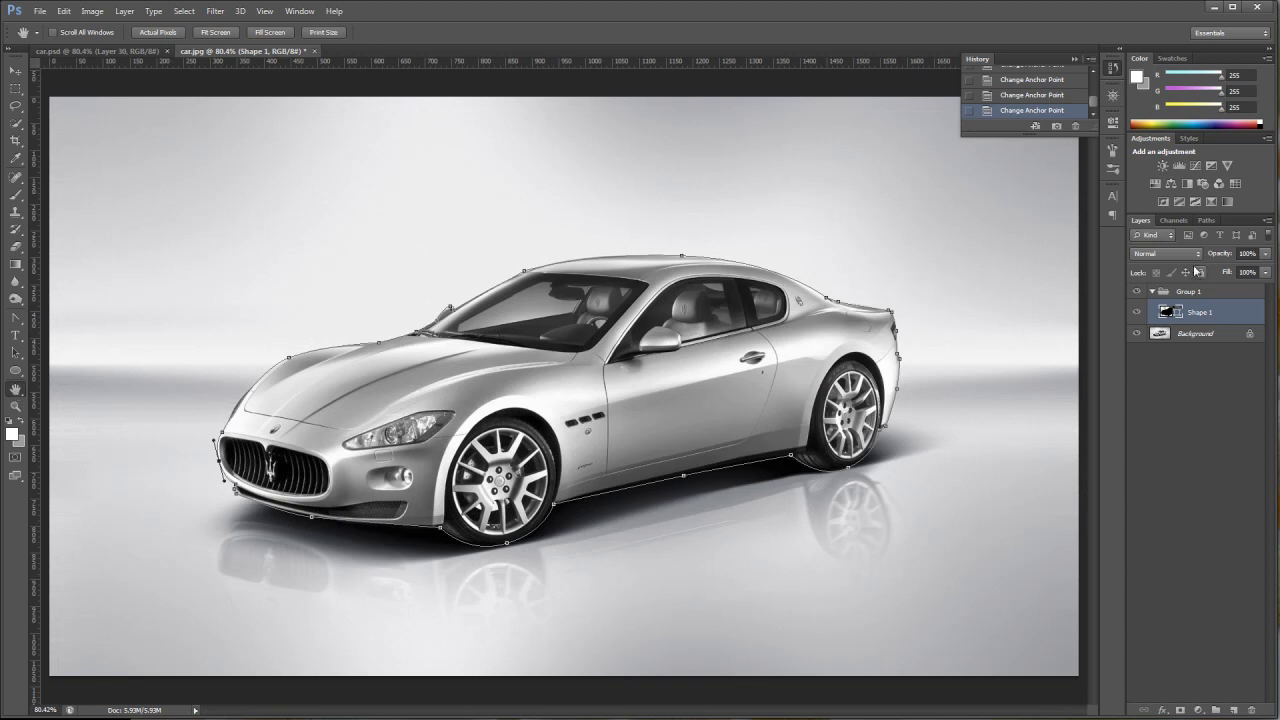
click(1137, 333)
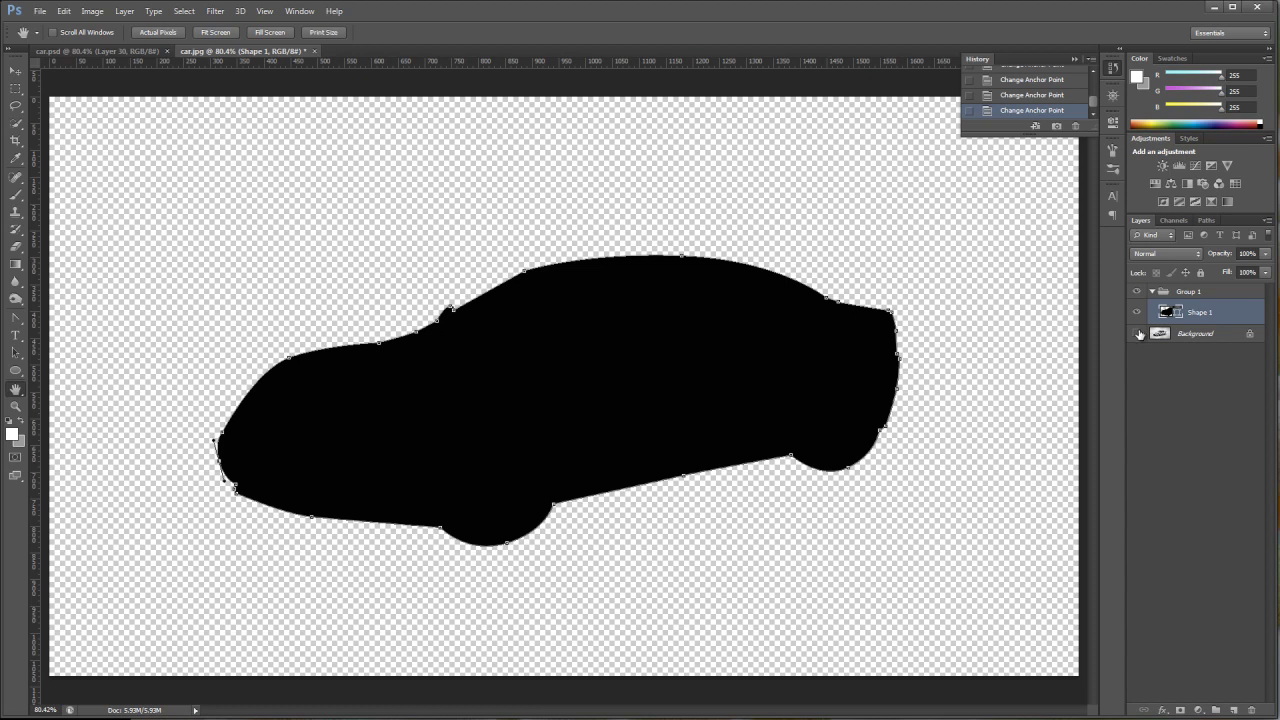
click(1137, 334)
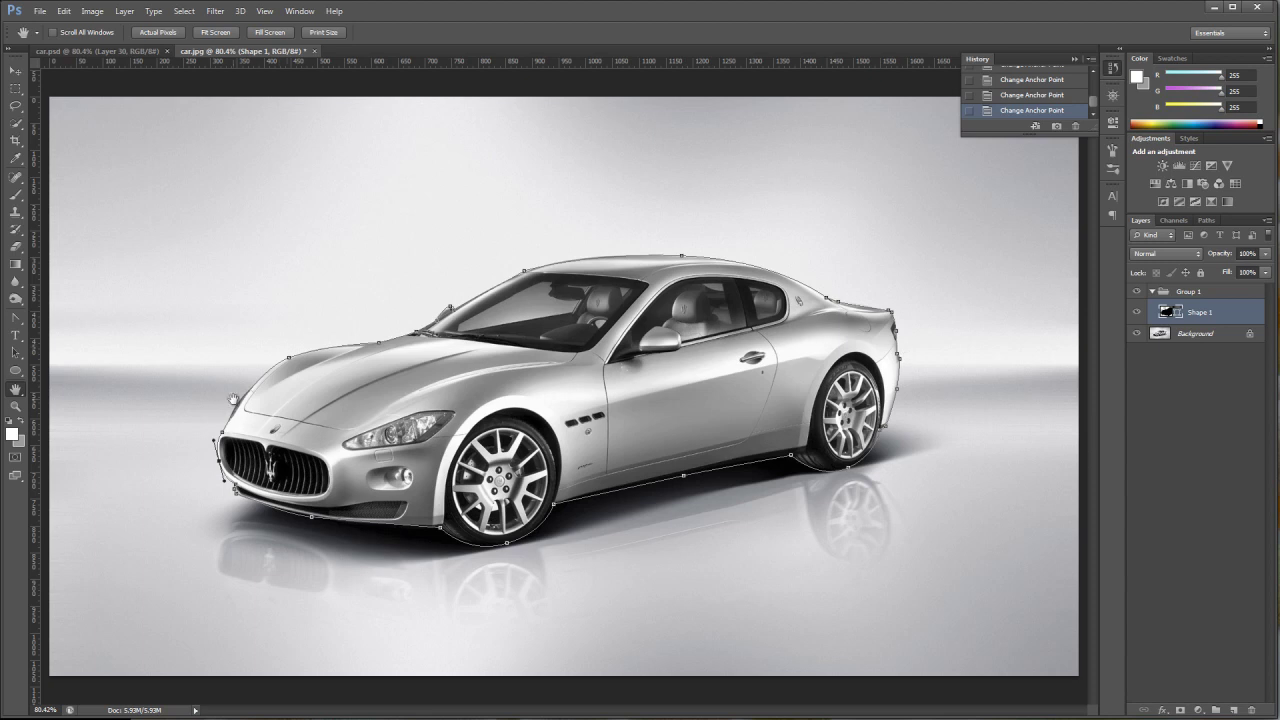
Duplicate the Background layer and hide the original.
click(1189, 334)
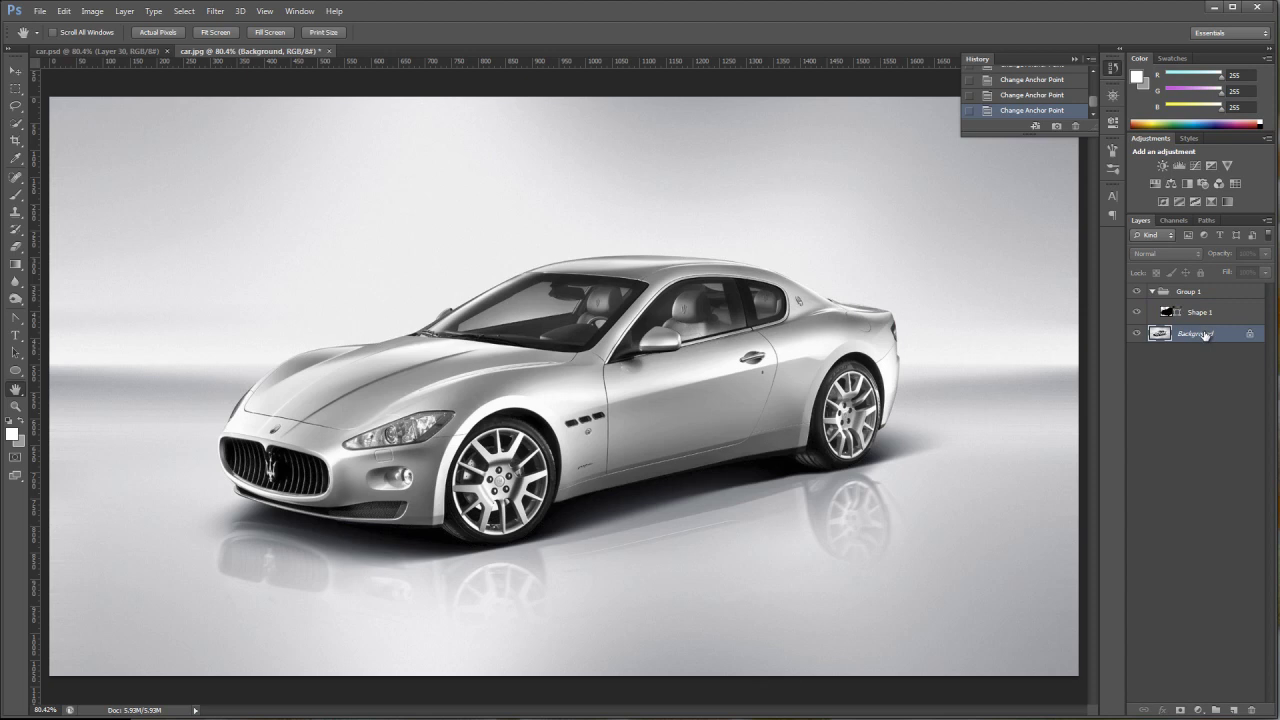
drag(1218, 337, 1235, 708)
click(1137, 351)
Lower the Background copy layer's opacity to 59% and toggle its visibility to compare it with the Shape 1 silhouette.
click(1267, 255)
drag(1268, 272, 1237, 267)
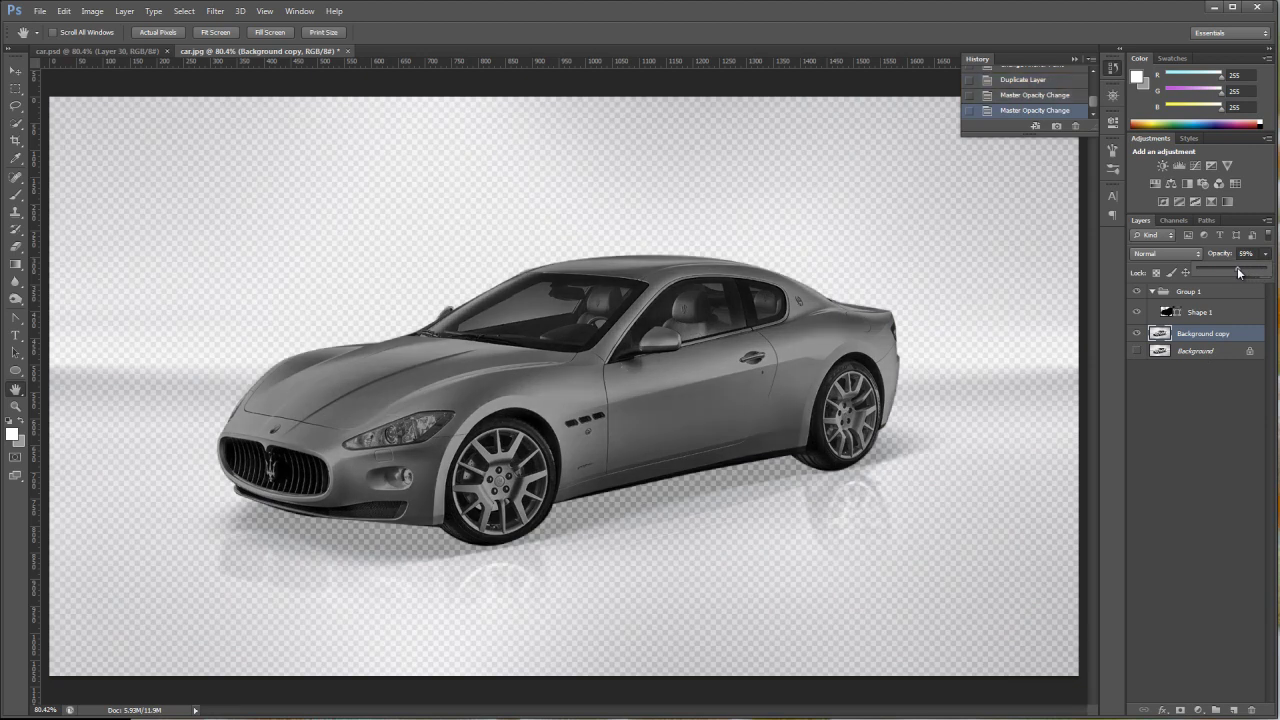
click(1189, 313)
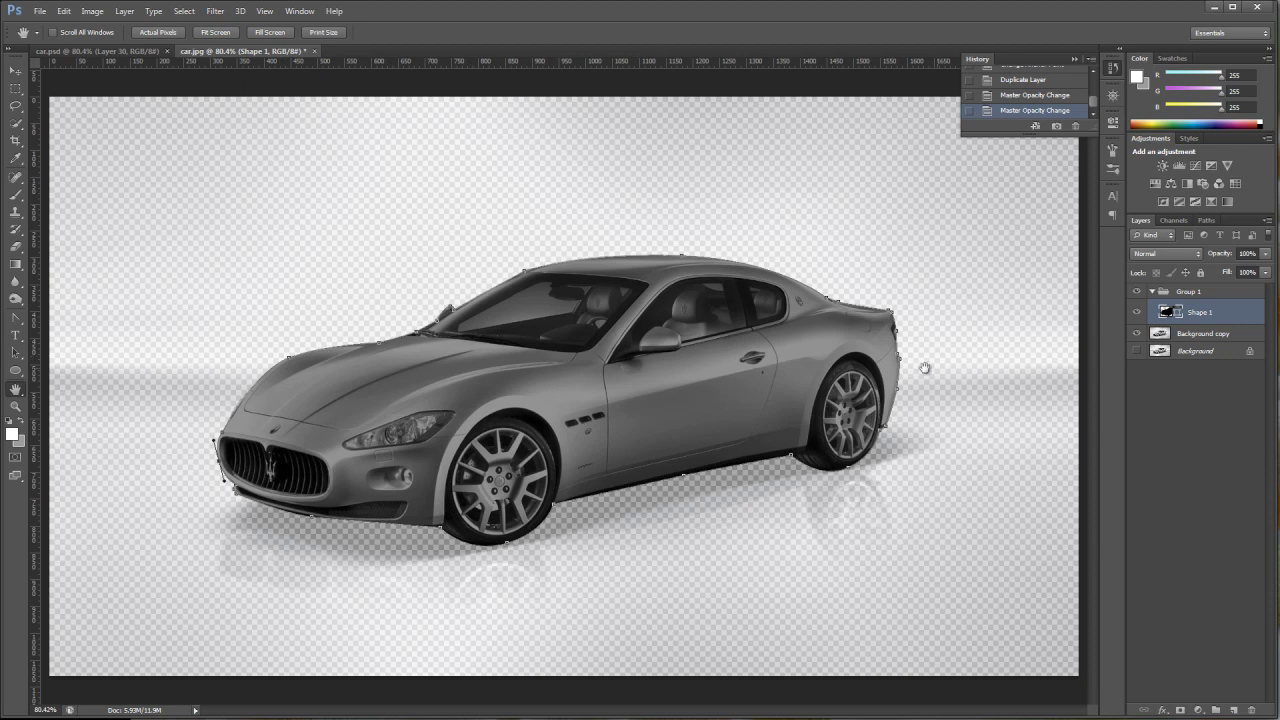
click(1137, 333)
click(1137, 333)
Restore the Background copy layer's opacity to 100%.
click(1205, 335)
click(1265, 253)
drag(1262, 271, 1240, 273)
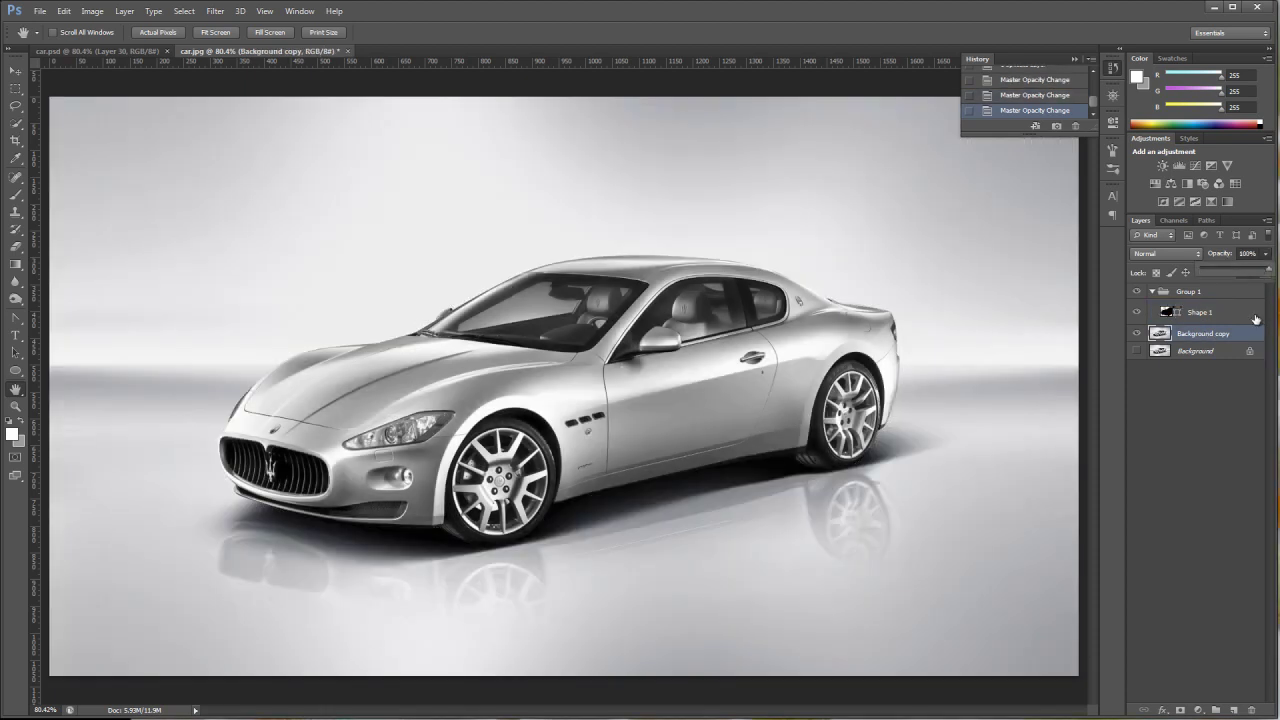
Reposition the Shape 1 path's anchor point on top of the front fender with the Direct Selection tool.
click(1174, 314)
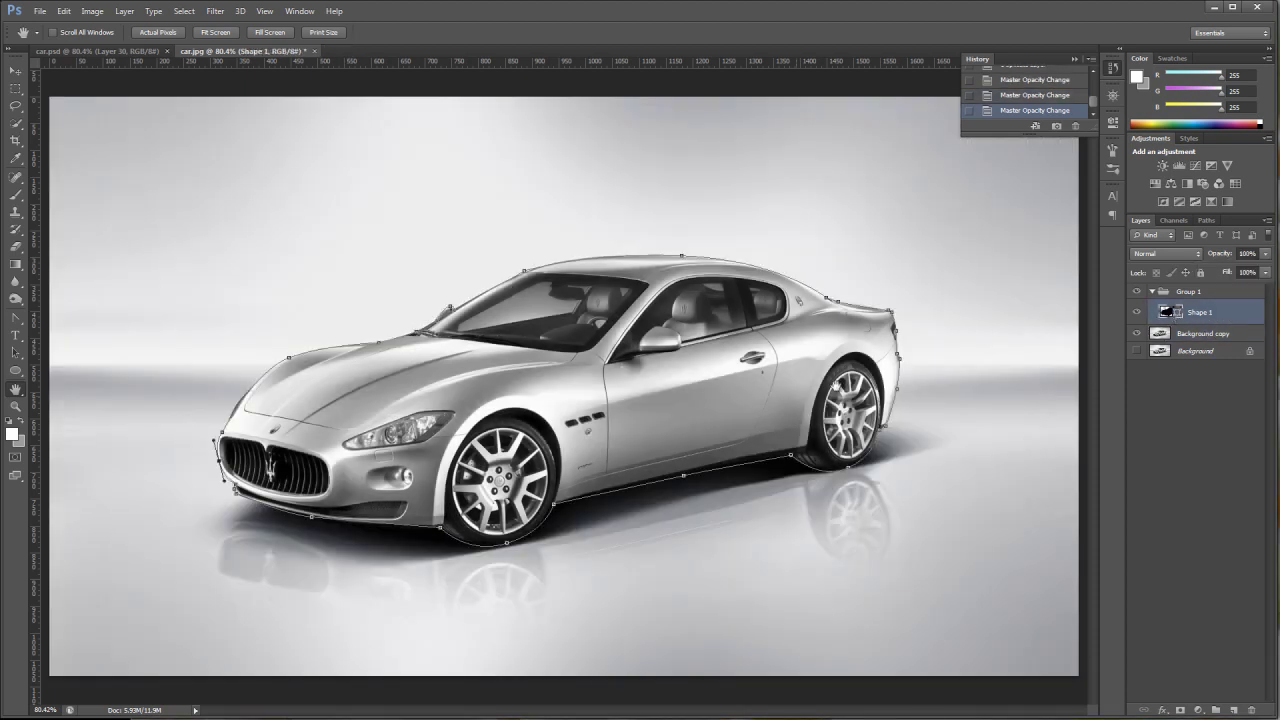
click(16, 405)
drag(218, 277, 571, 495)
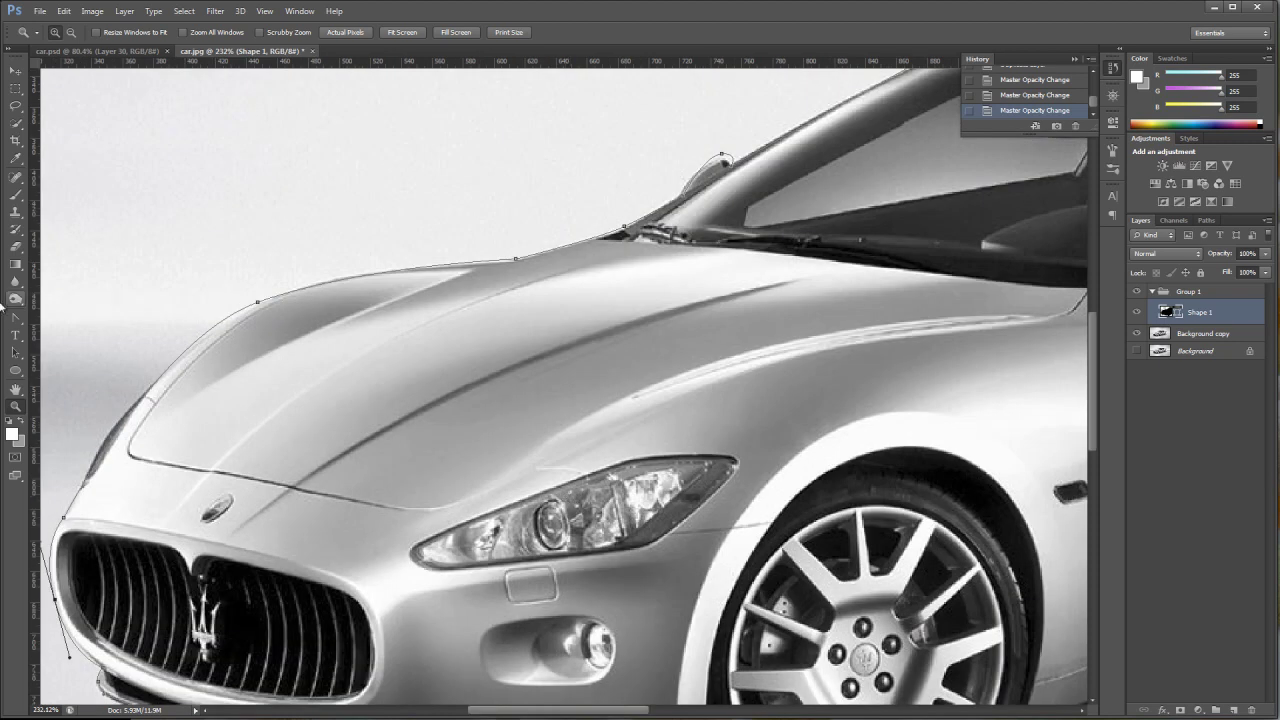
click(20, 360)
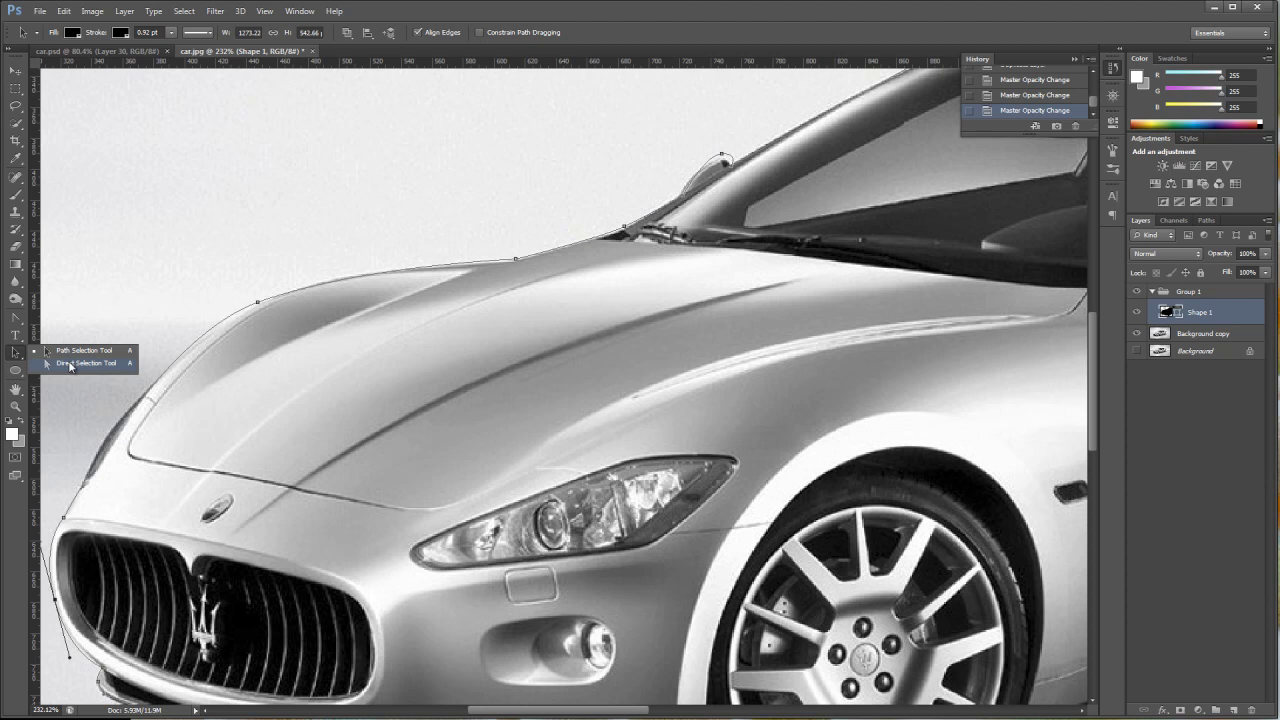
click(69, 364)
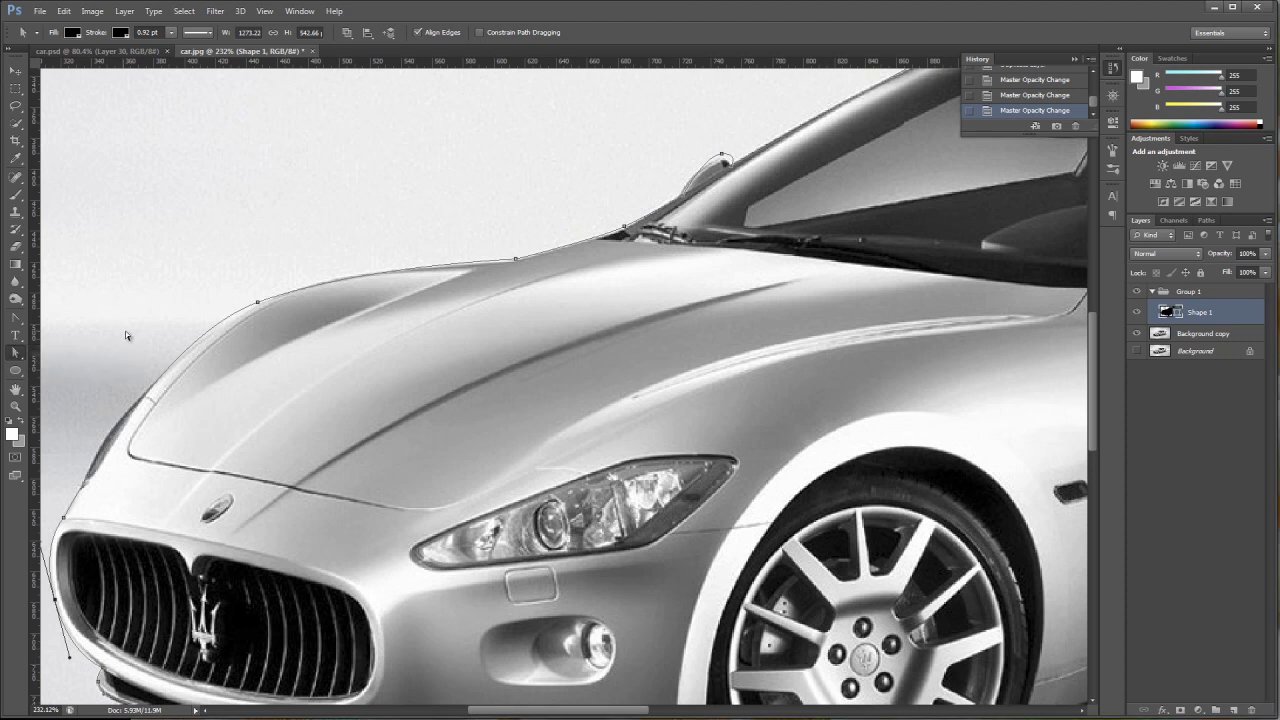
click(257, 301)
mouse_move(257, 301)
mouse_down()
mouse_move(241, 285)
mouse_move(262, 304)
mouse_up()
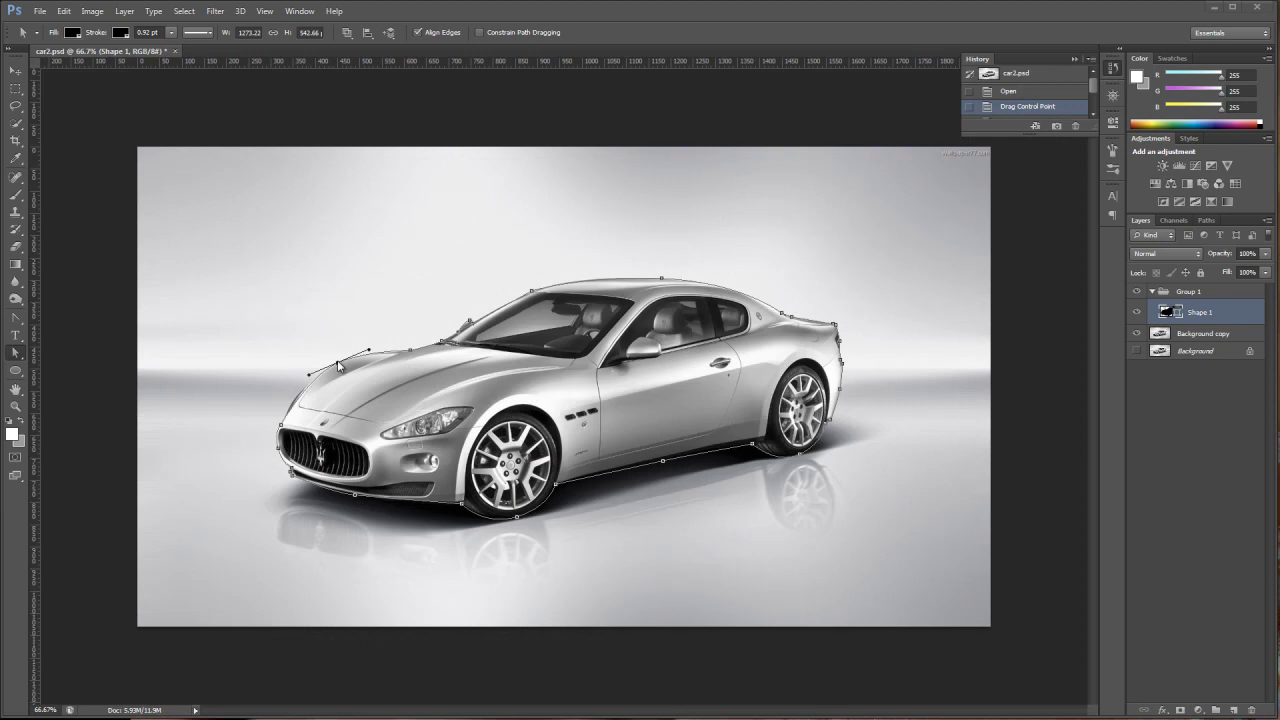
Nudge the fender anchor point in car2.psd and adjust the adjoining curve segment toward the hood edge.
drag(336, 361, 339, 364)
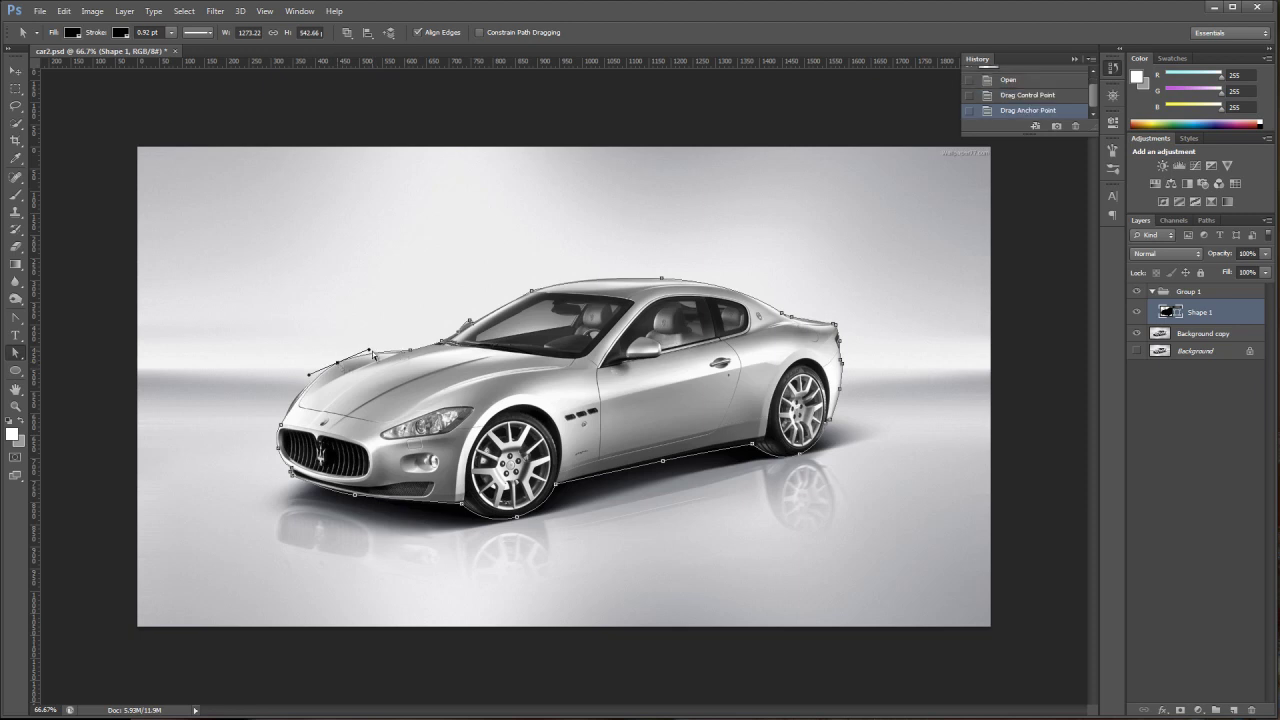
drag(372, 354, 376, 353)
drag(376, 355, 378, 358)
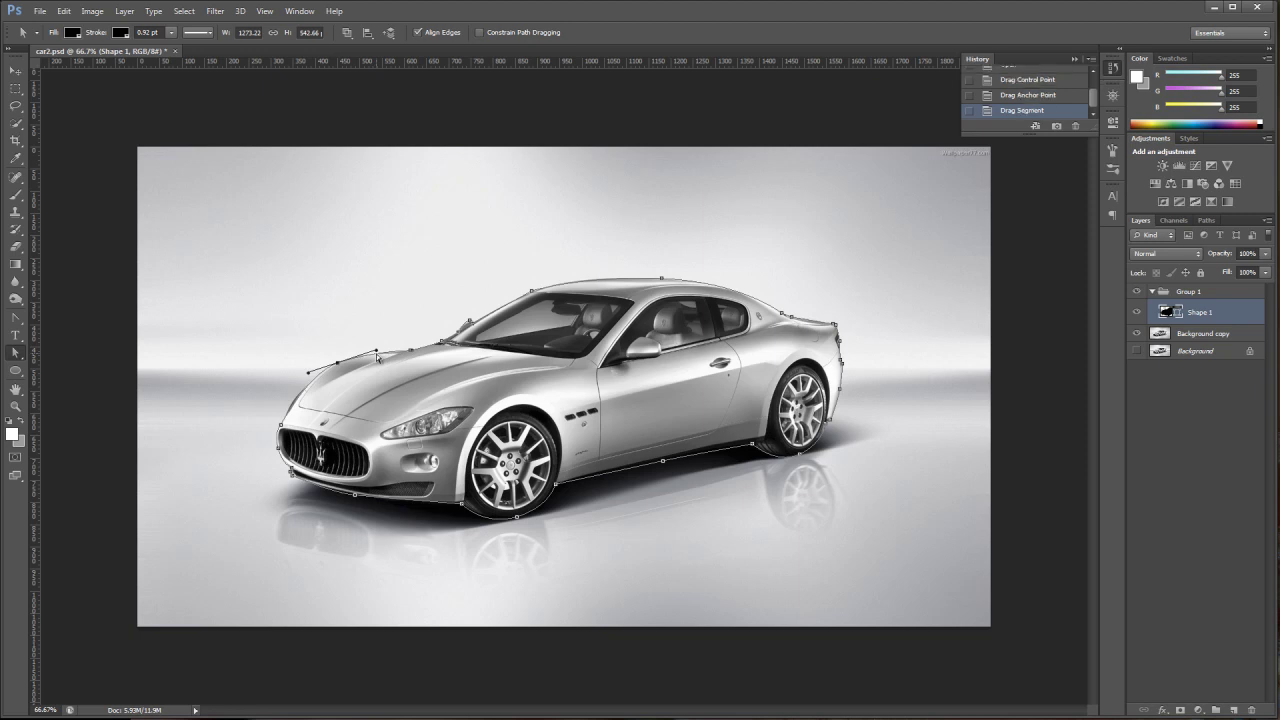
Slightly lengthen the fender anchor's direction handle on the windshield side.
click(15, 406)
drag(207, 217, 600, 525)
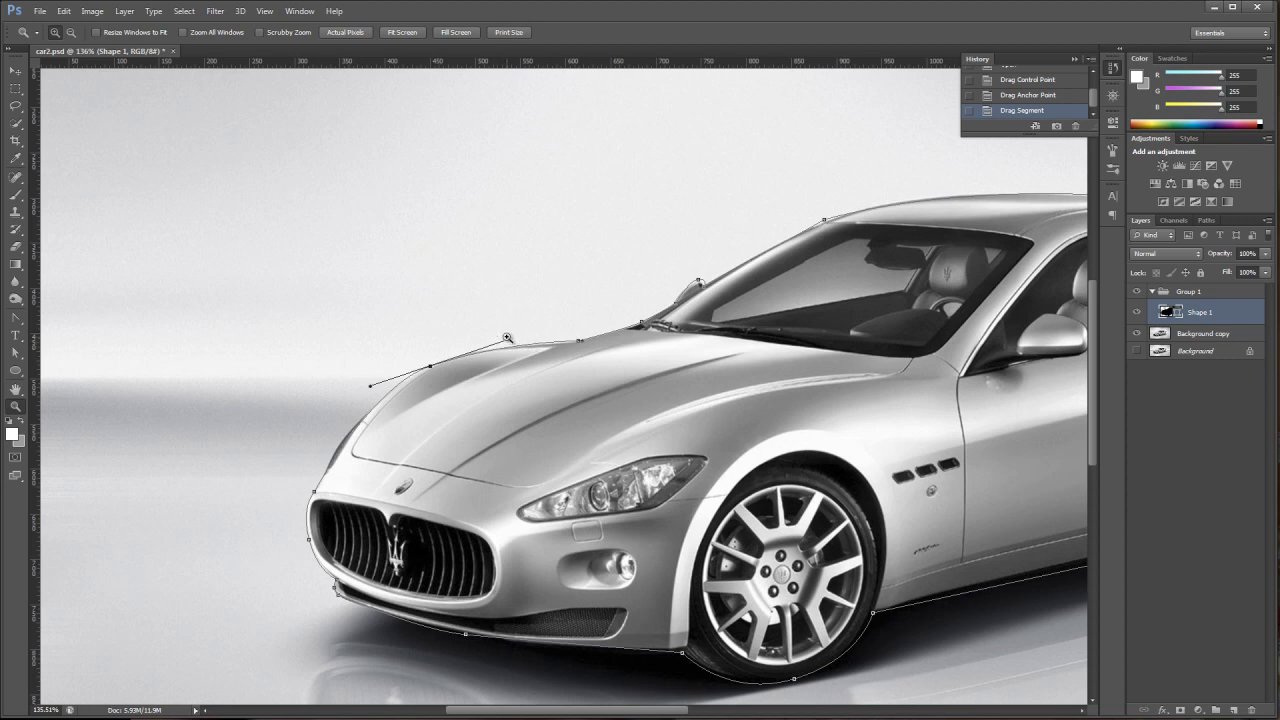
click(15, 352)
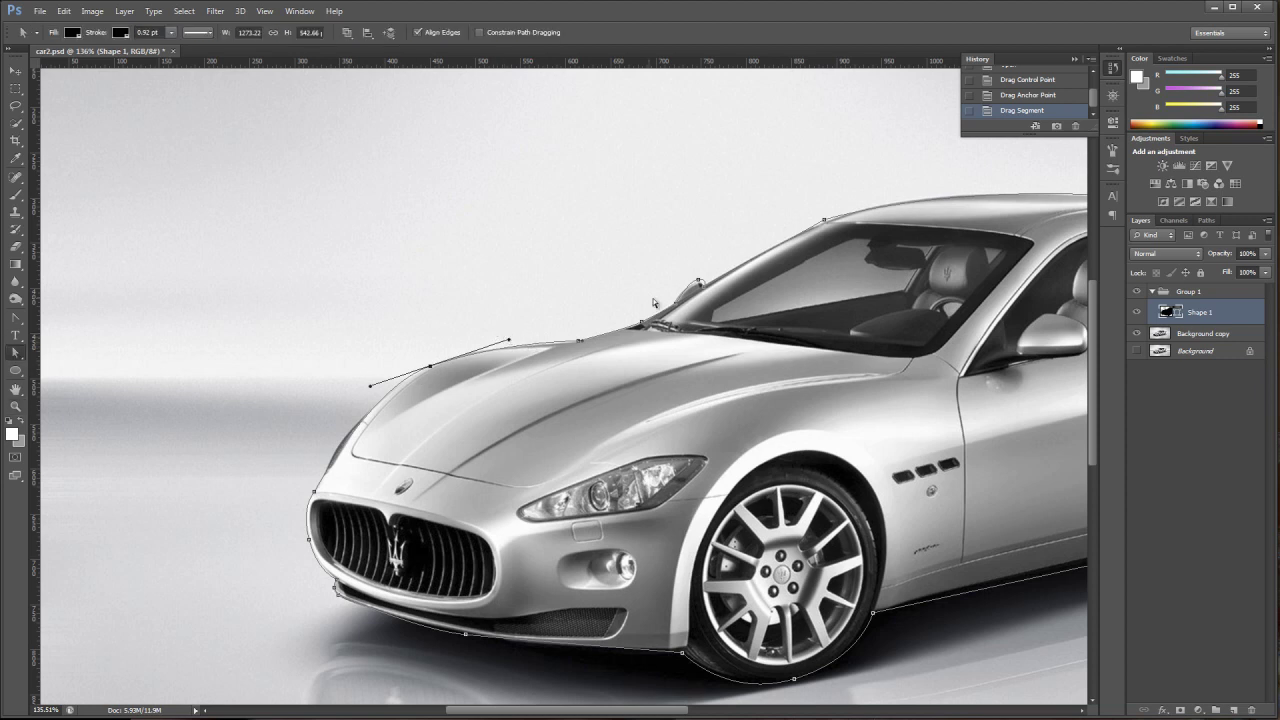
mouse_move(509, 340)
mouse_down()
mouse_move(536, 338)
mouse_move(515, 340)
mouse_up()
Try pulling the fender anchor point above the bodywork and rotating and stretching its direction handle to vary the curve.
drag(430, 366, 423, 341)
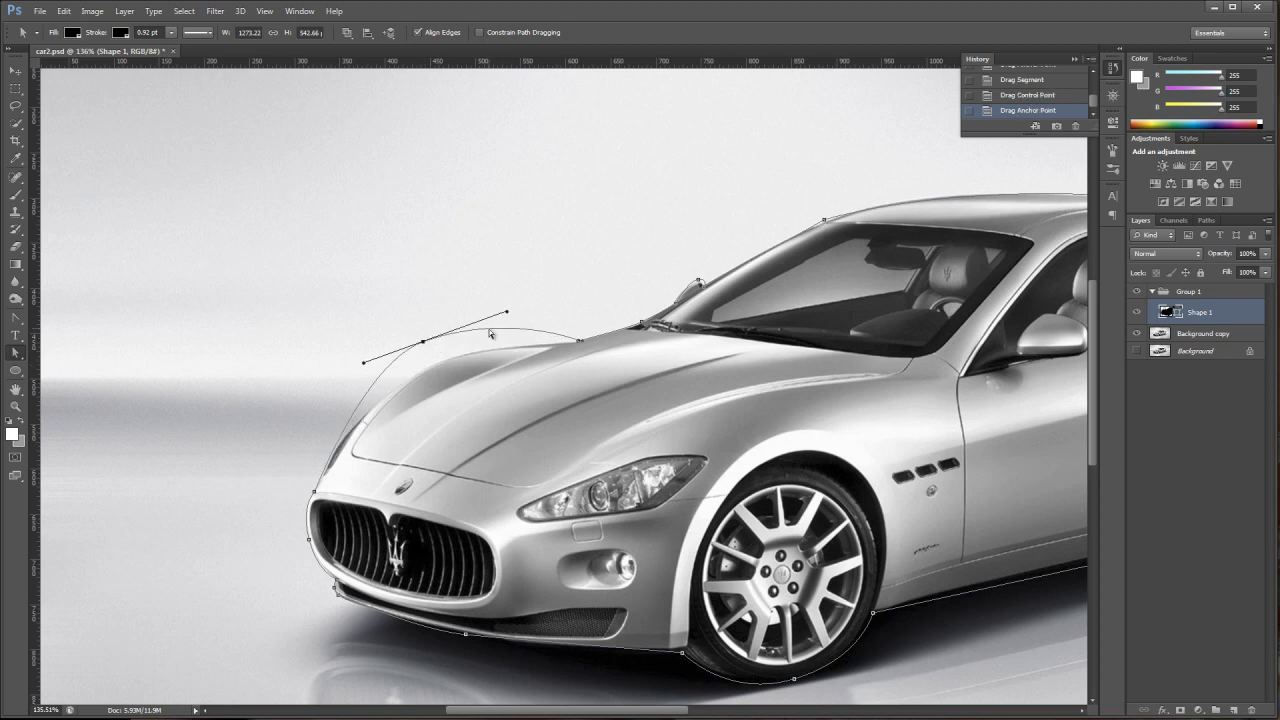
drag(501, 313, 455, 310)
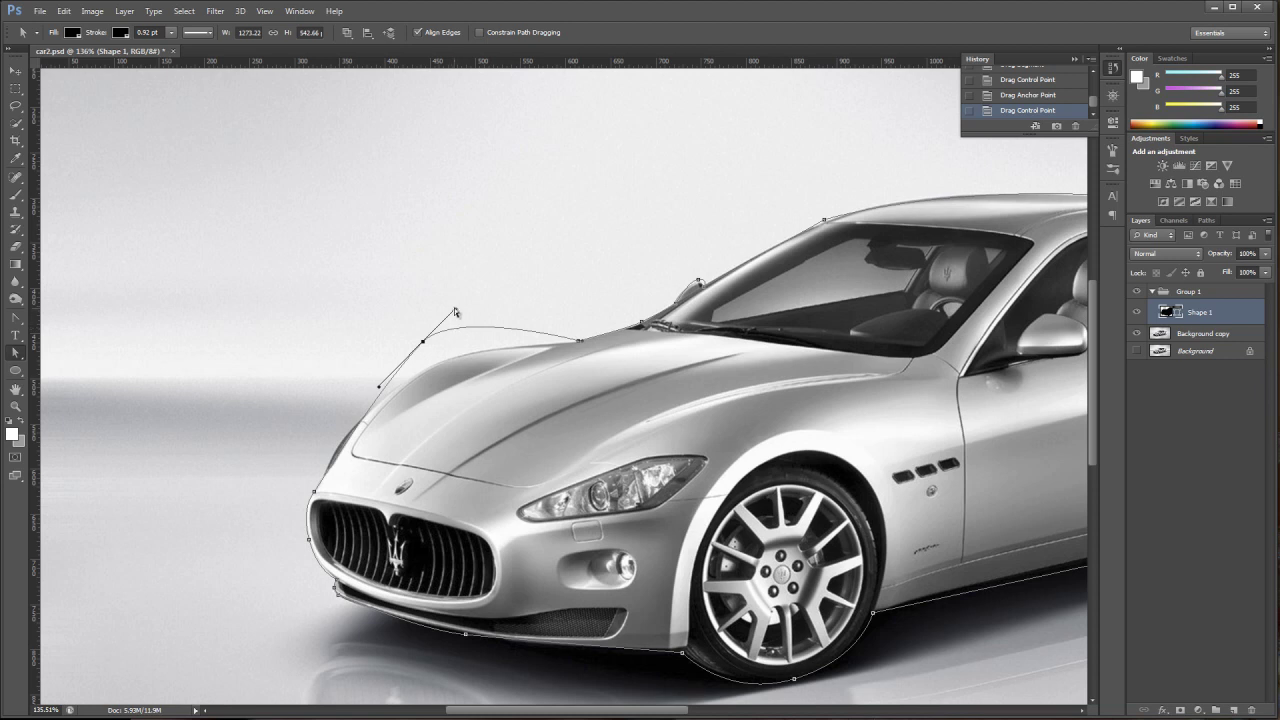
drag(455, 311, 535, 309)
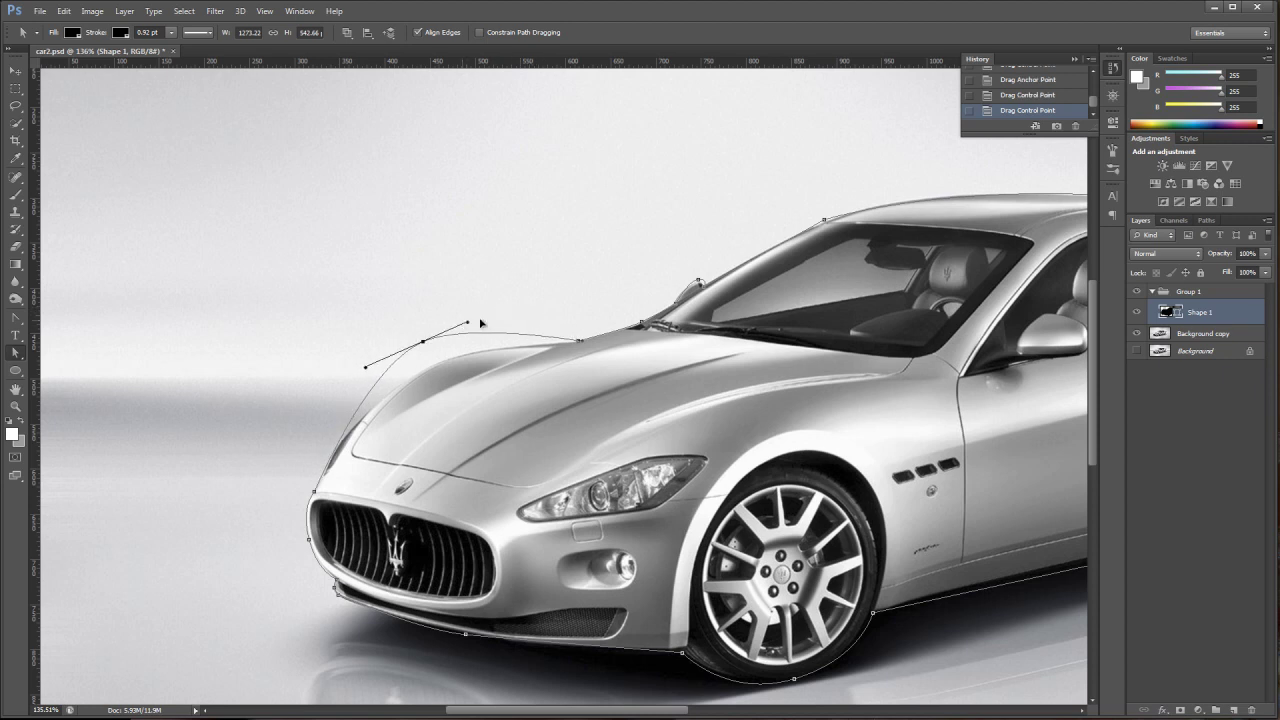
mouse_move(503, 311)
mouse_down()
mouse_move(549, 280)
mouse_move(474, 306)
mouse_move(543, 285)
mouse_move(497, 300)
mouse_move(503, 311)
mouse_move(521, 299)
mouse_move(507, 313)
mouse_move(509, 301)
mouse_move(519, 316)
mouse_move(507, 299)
mouse_move(512, 312)
mouse_up()
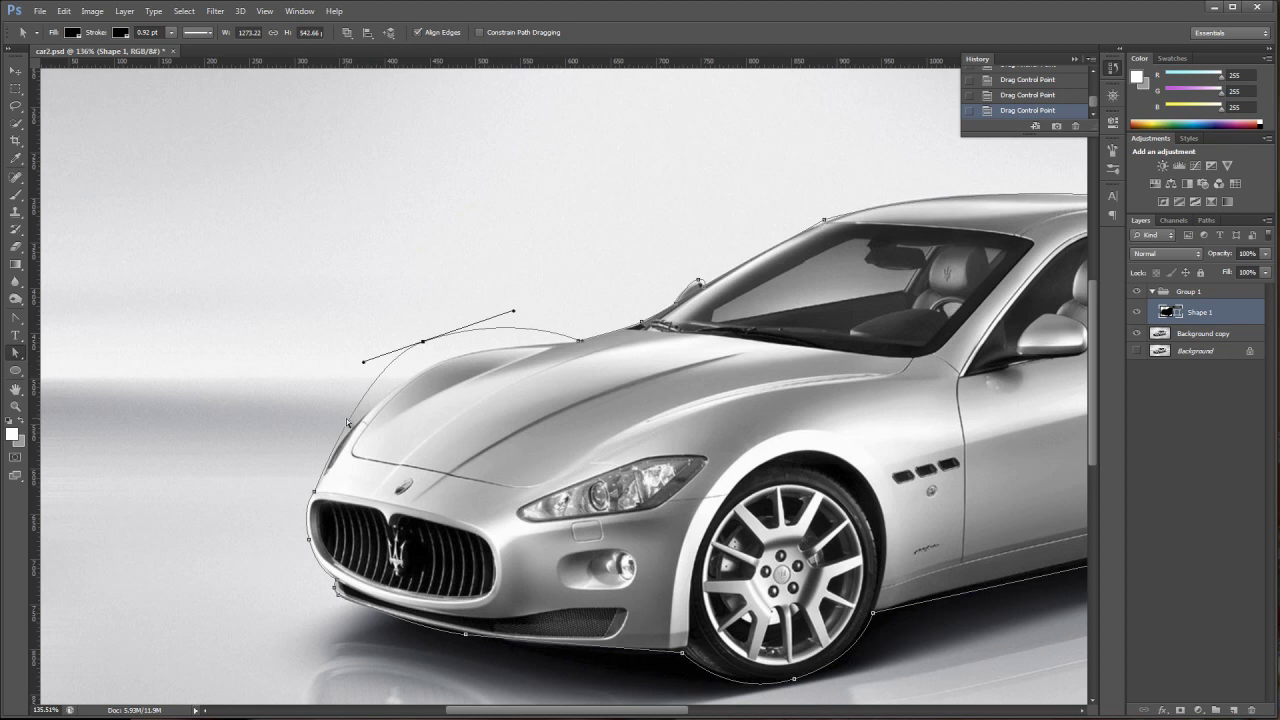
Move the anchor point back onto the fender edge, extend its front handle, and bend the rear handle independently along the hood.
drag(424, 343, 433, 367)
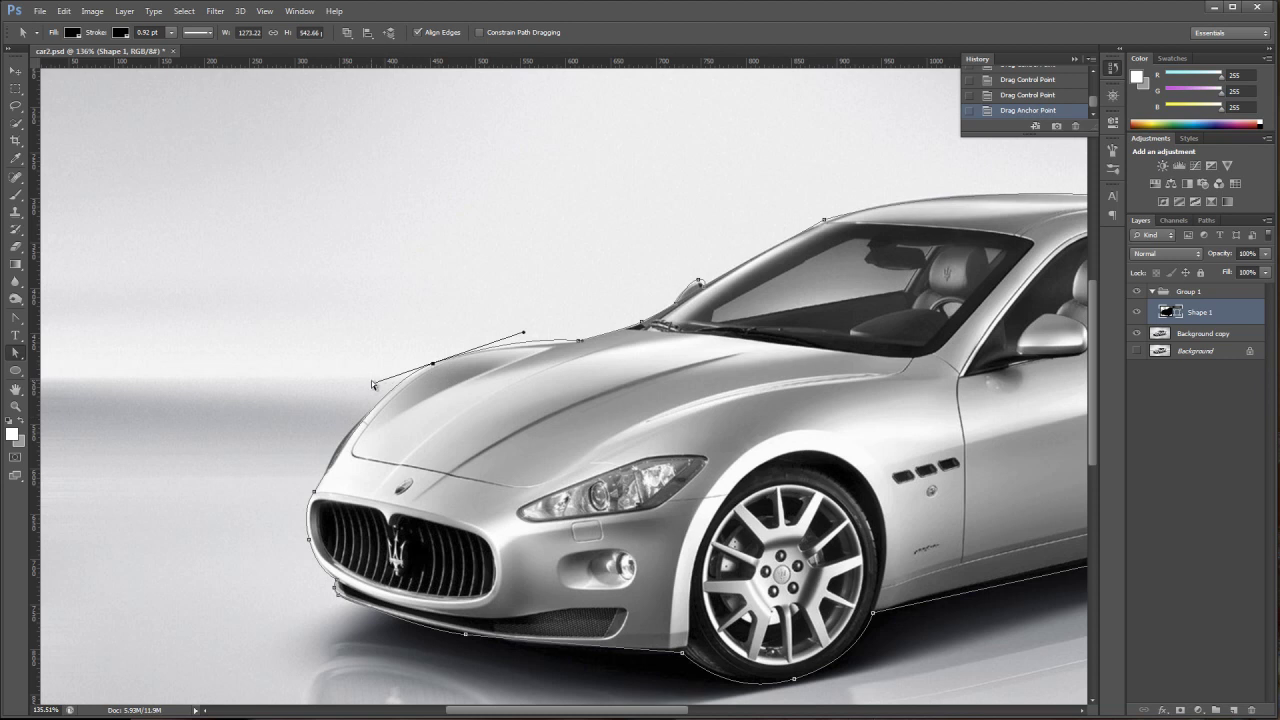
drag(372, 383, 346, 402)
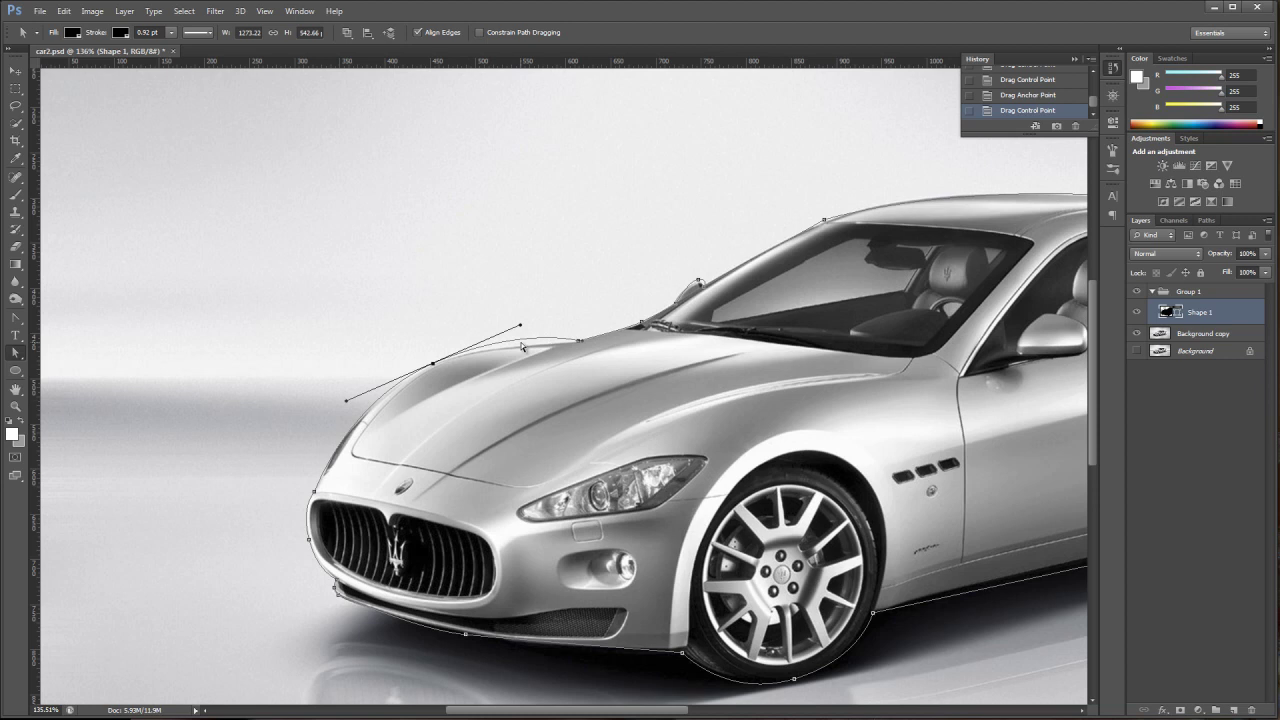
key(alt)
drag(521, 327, 520, 340)
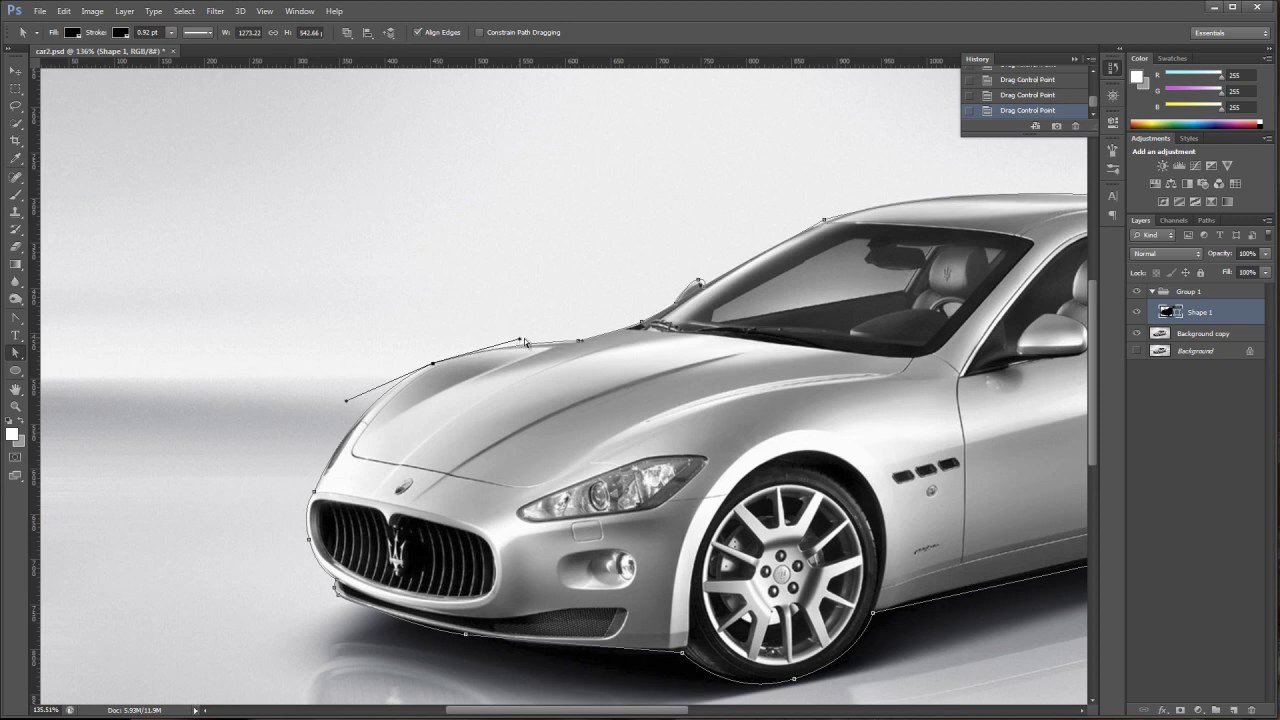
Fine-tune the position of the anchor point on the hood's far edge, between the fender and the windshield.
click(577, 339)
drag(577, 342, 580, 341)
click(433, 366)
click(577, 343)
Add three anchor points to the path along the front fender edge between the hood and the grille.
click(22, 325)
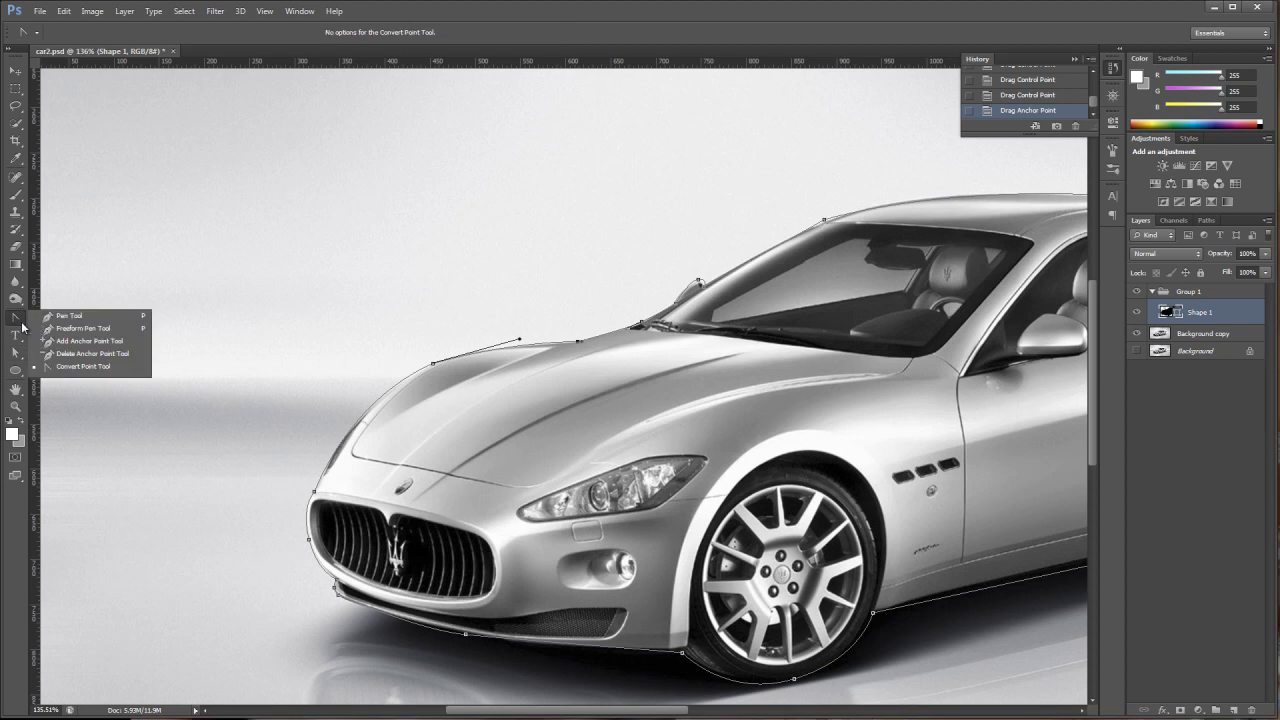
click(100, 341)
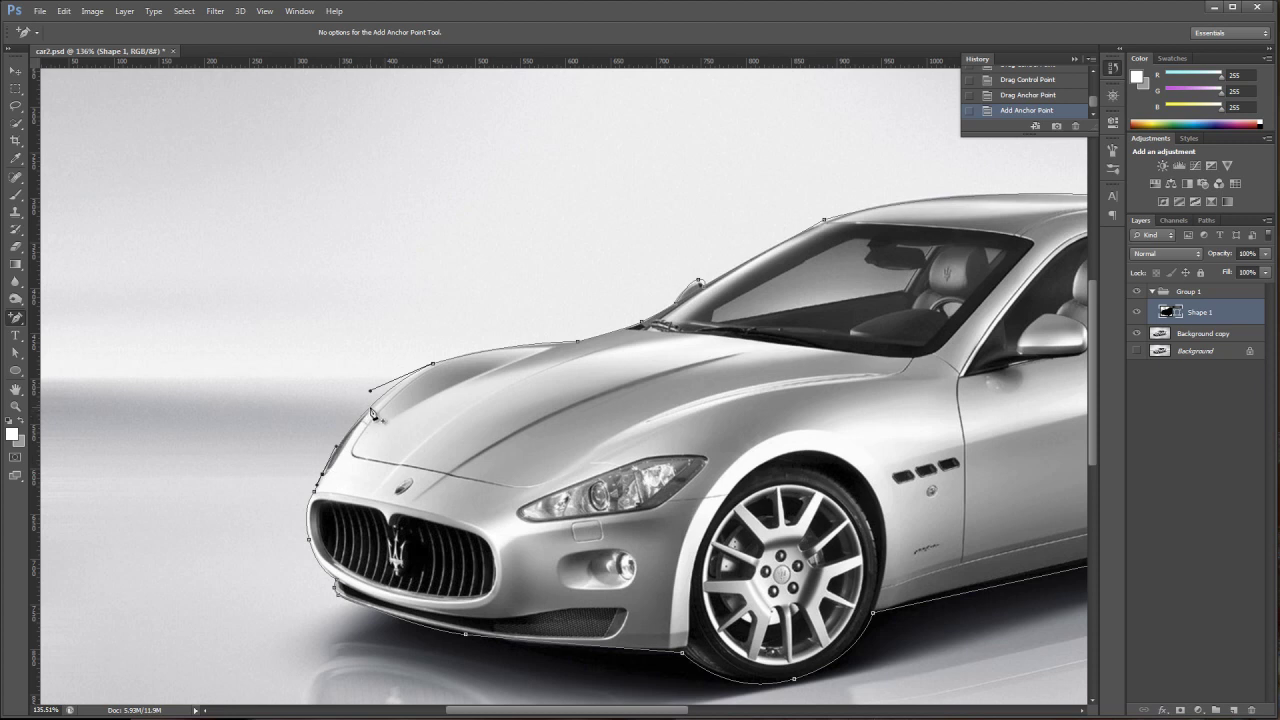
click(373, 413)
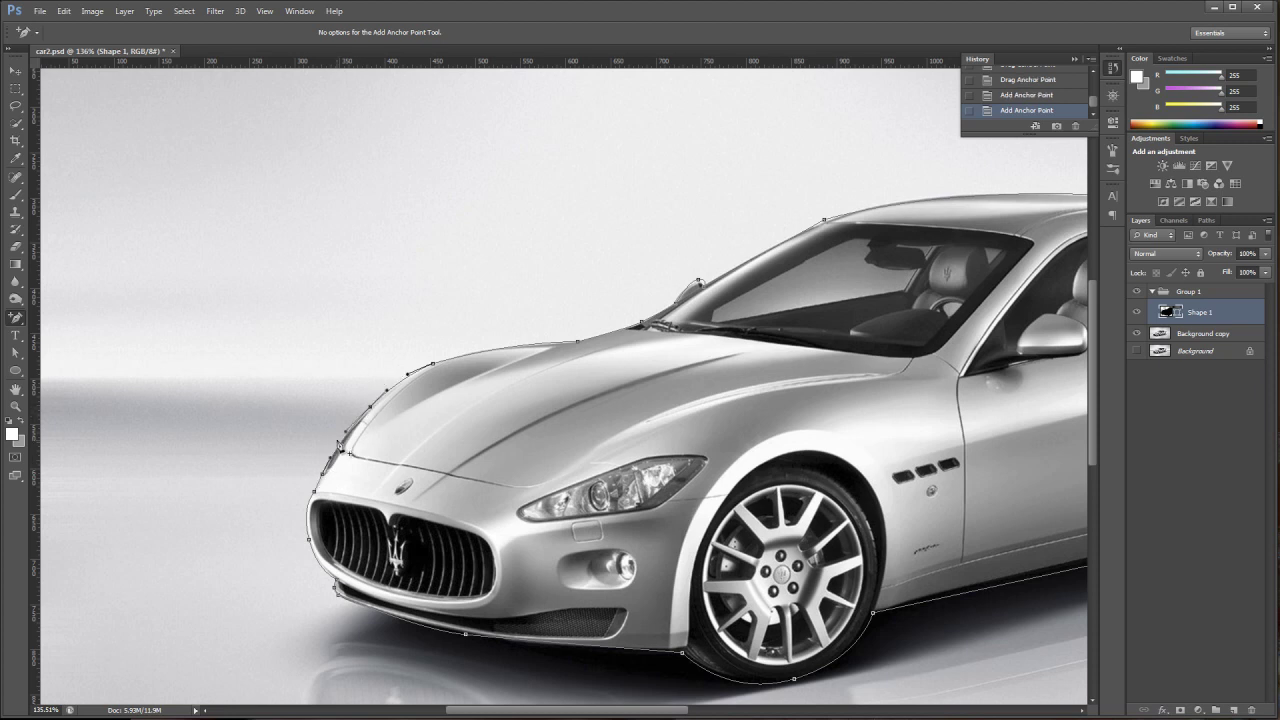
click(346, 449)
click(16, 354)
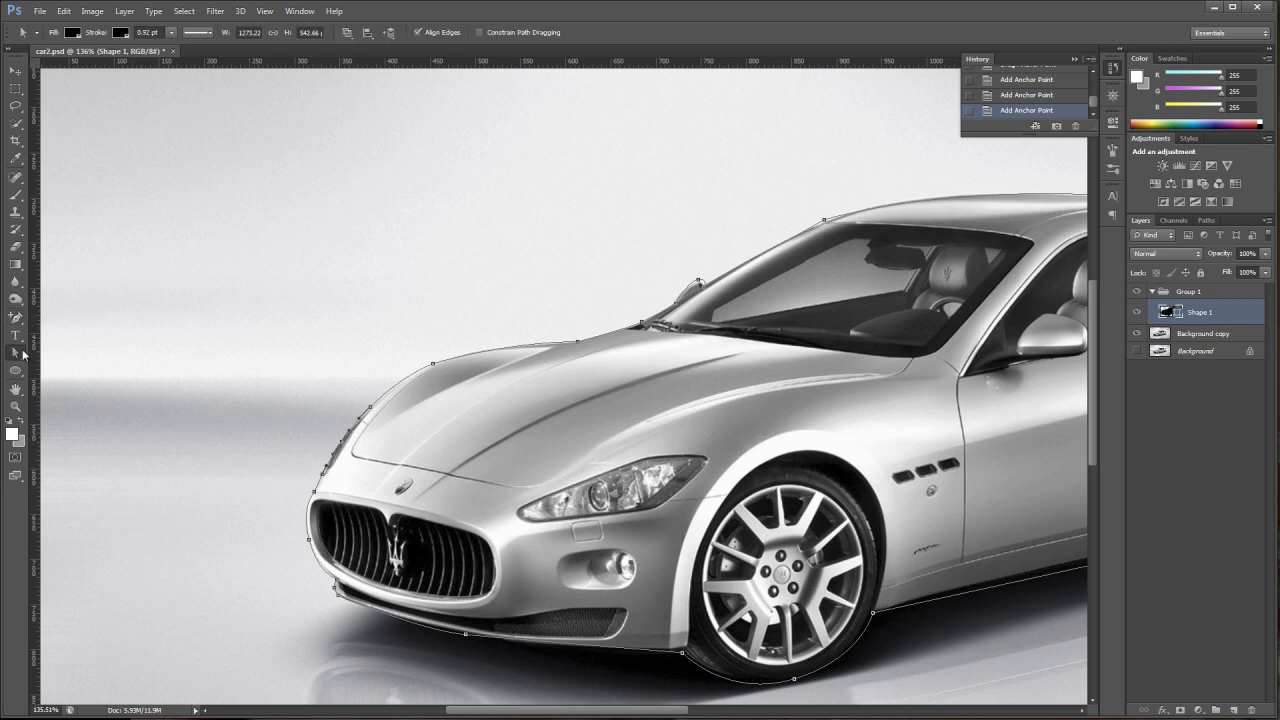
Fine-tune the three added anchor points along the front fender edge so the path follows the bodywork between hood and grille.
click(372, 411)
drag(372, 411, 375, 409)
click(322, 483)
drag(322, 483, 319, 486)
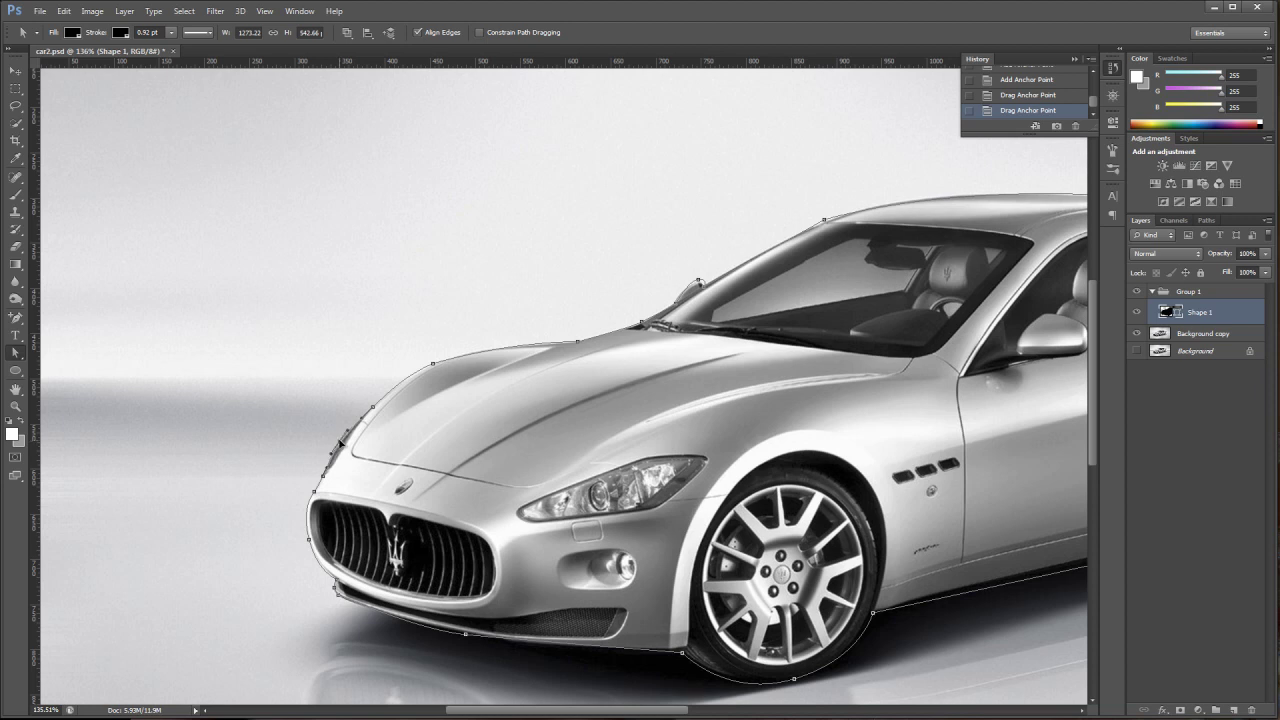
drag(341, 443, 342, 445)
key(Left)
Align the anchor points on the hood's far edge and at the base of the windshield with the car's outline.
click(576, 342)
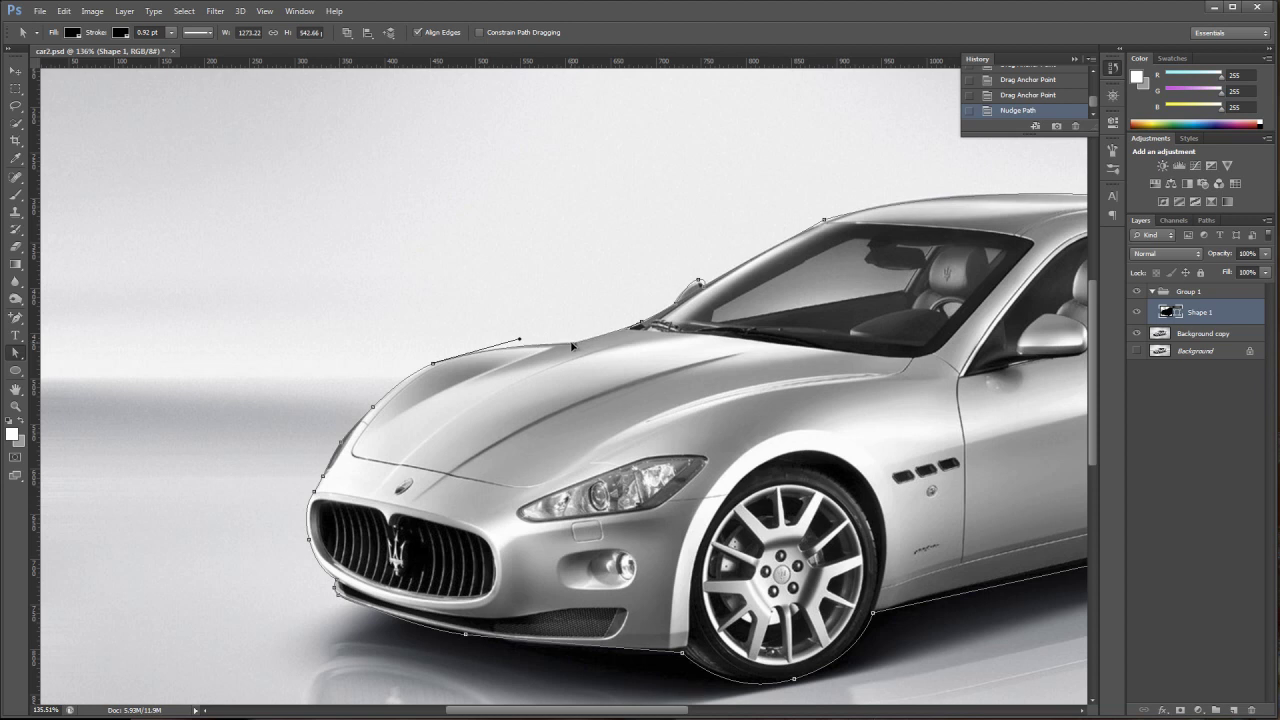
drag(572, 346, 571, 342)
click(643, 326)
drag(643, 326, 640, 325)
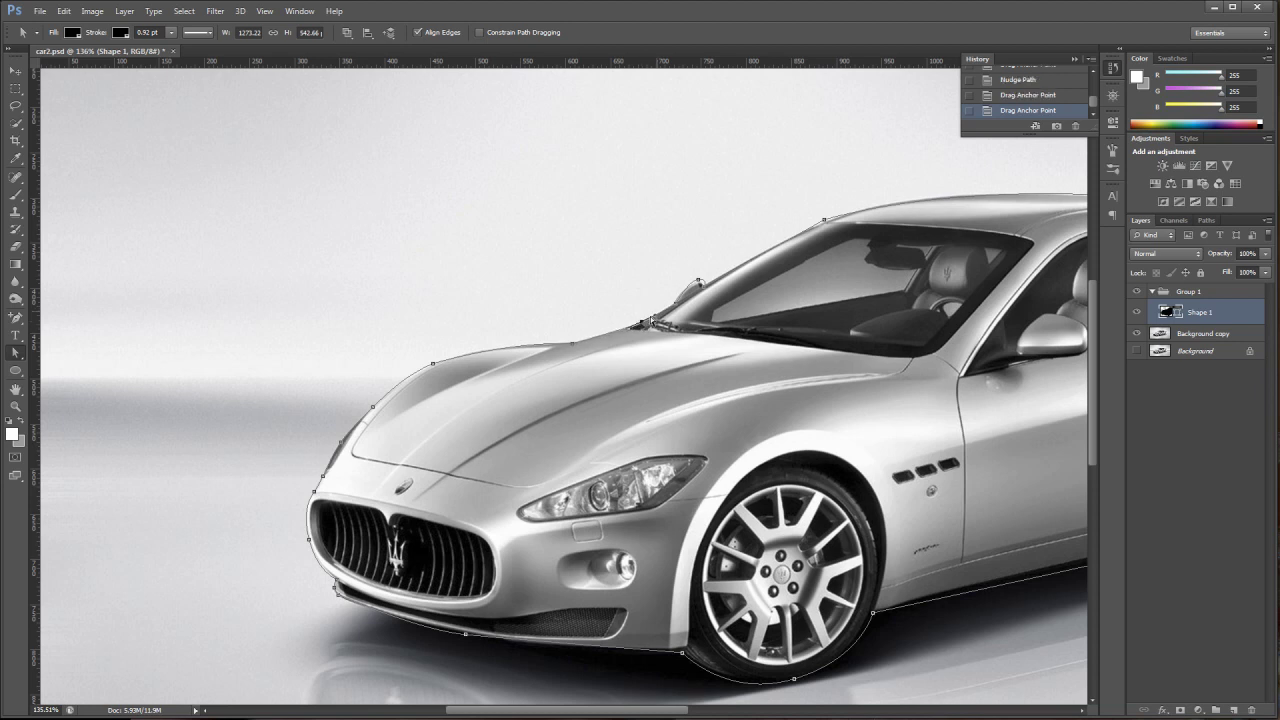
Reshape the path around the far side mirror by adjusting its anchor points and direction handles.
click(698, 279)
drag(709, 279, 704, 282)
drag(694, 284, 693, 285)
drag(680, 288, 679, 288)
key(Left)
key(Left)
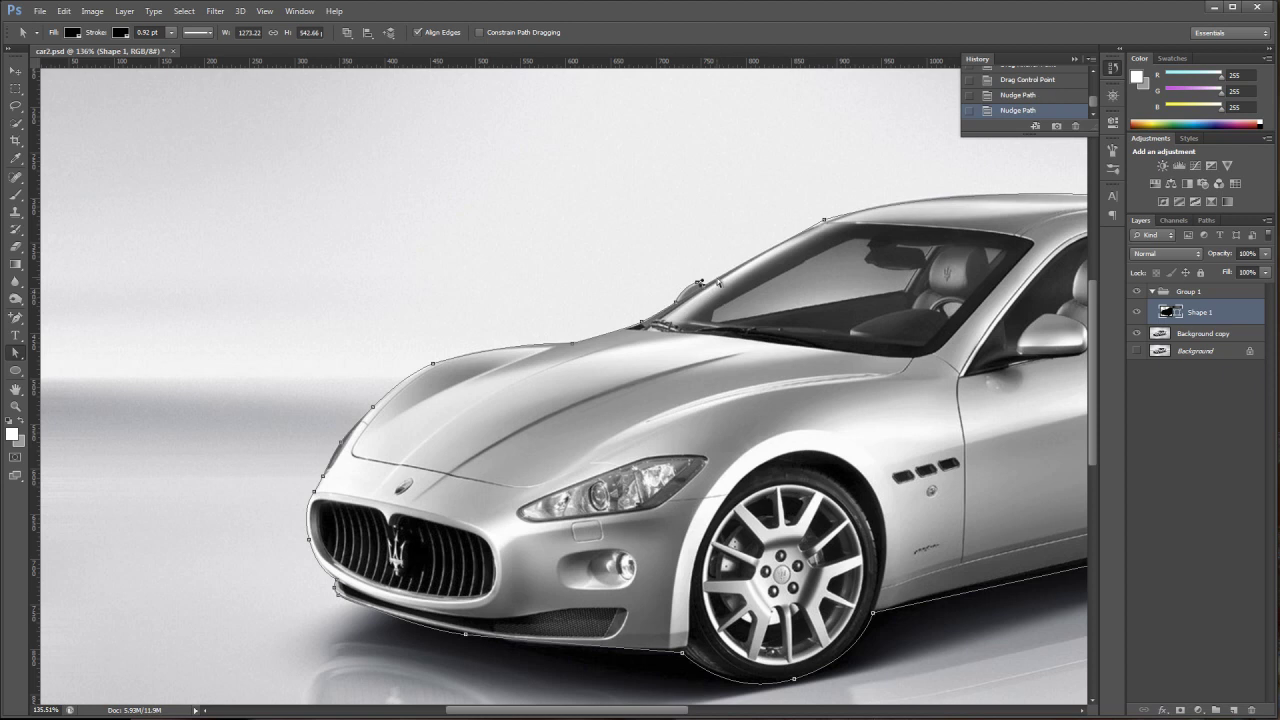
Refine the roofline curve by repositioning the anchor point above the windshield and adjusting both direction handles of the roof's top point.
click(824, 220)
click(825, 222)
drag(926, 191, 898, 186)
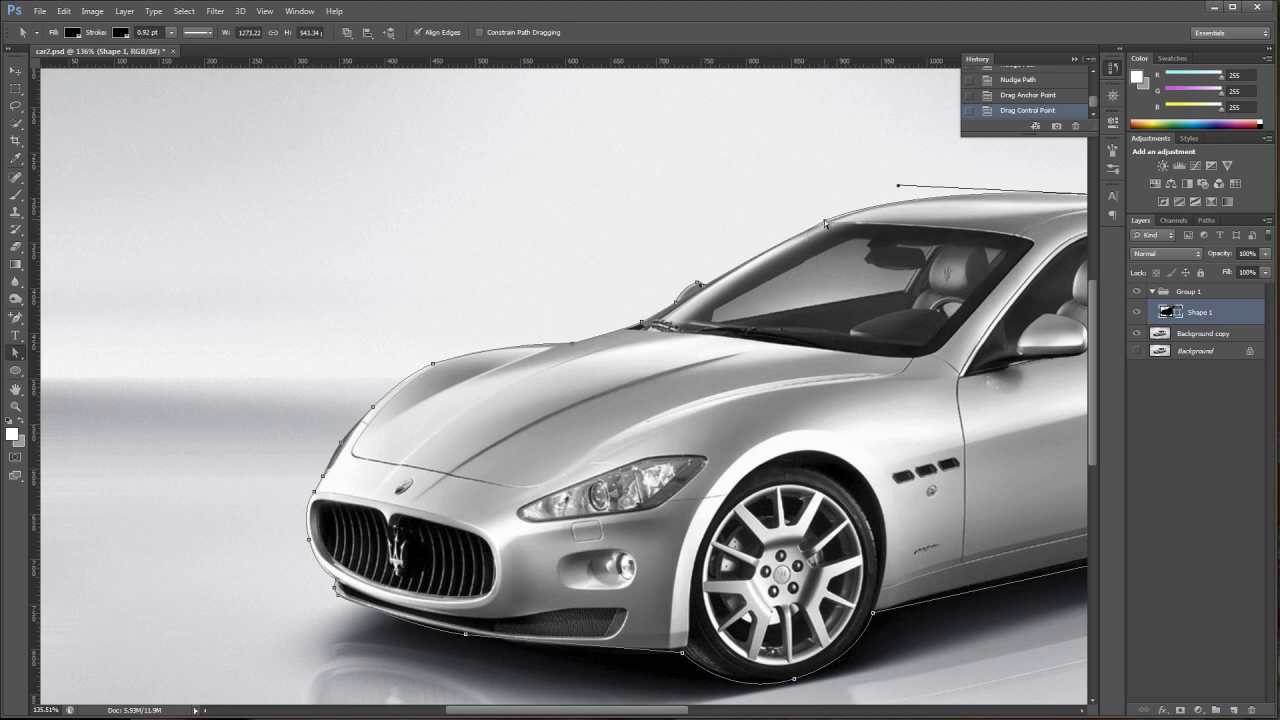
key(Up)
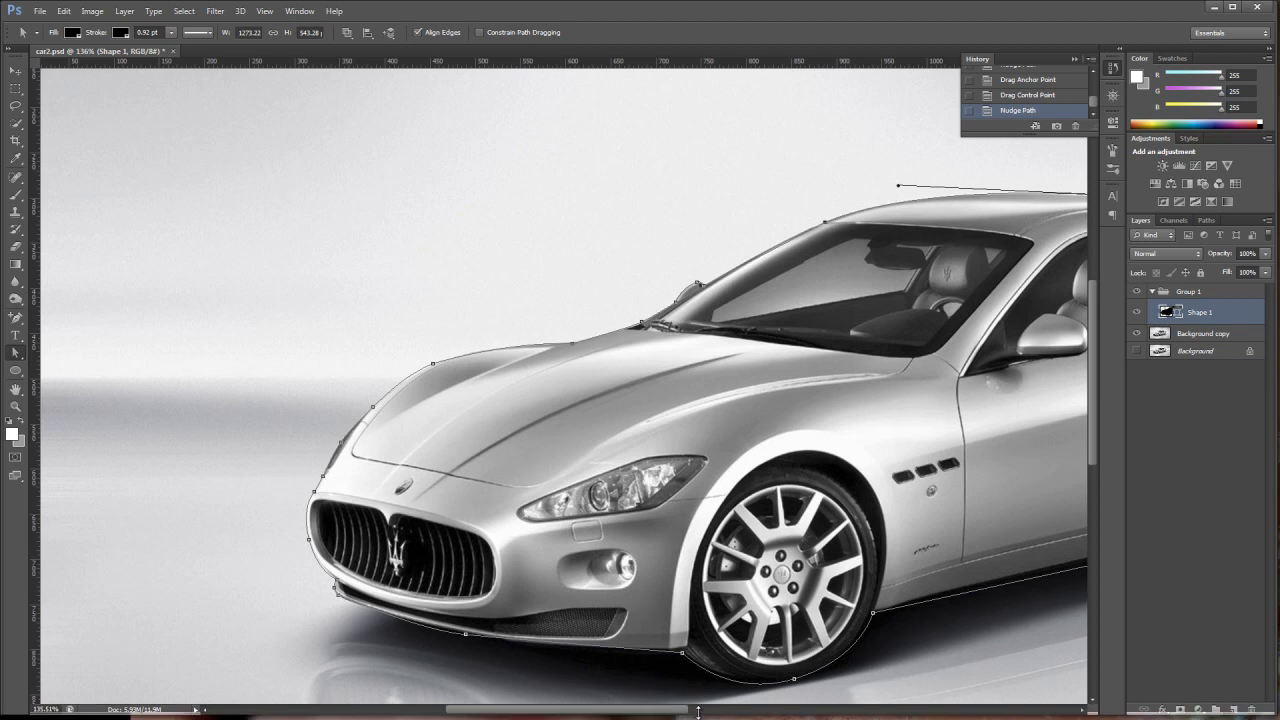
drag(672, 710, 779, 712)
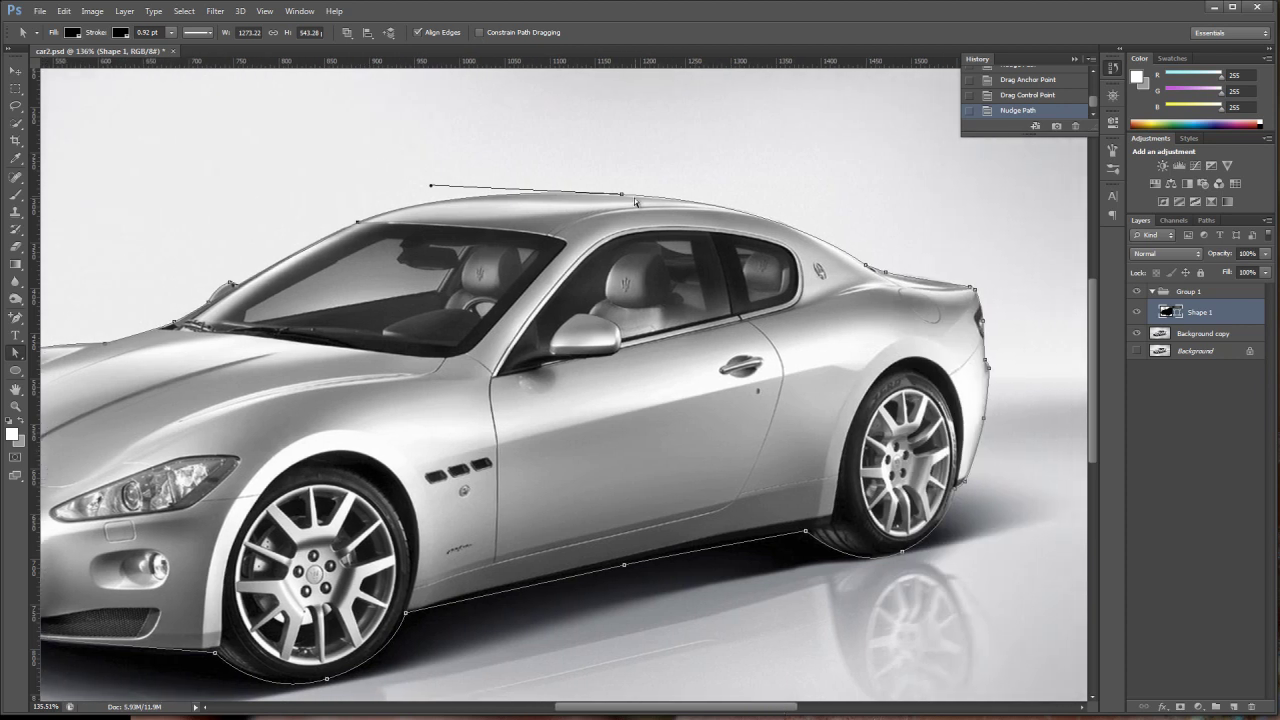
drag(624, 194, 795, 203)
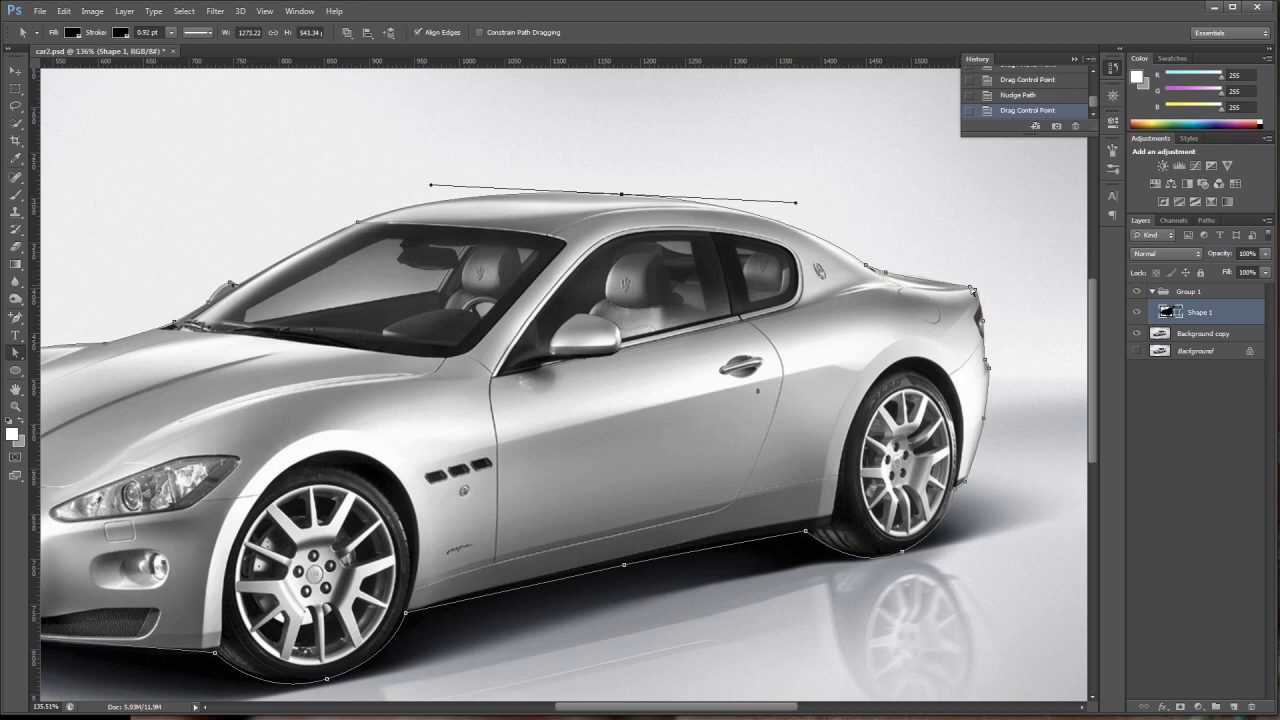
Move the anchor points at the trunk corner and along the rear bumper onto the car's edge.
click(977, 296)
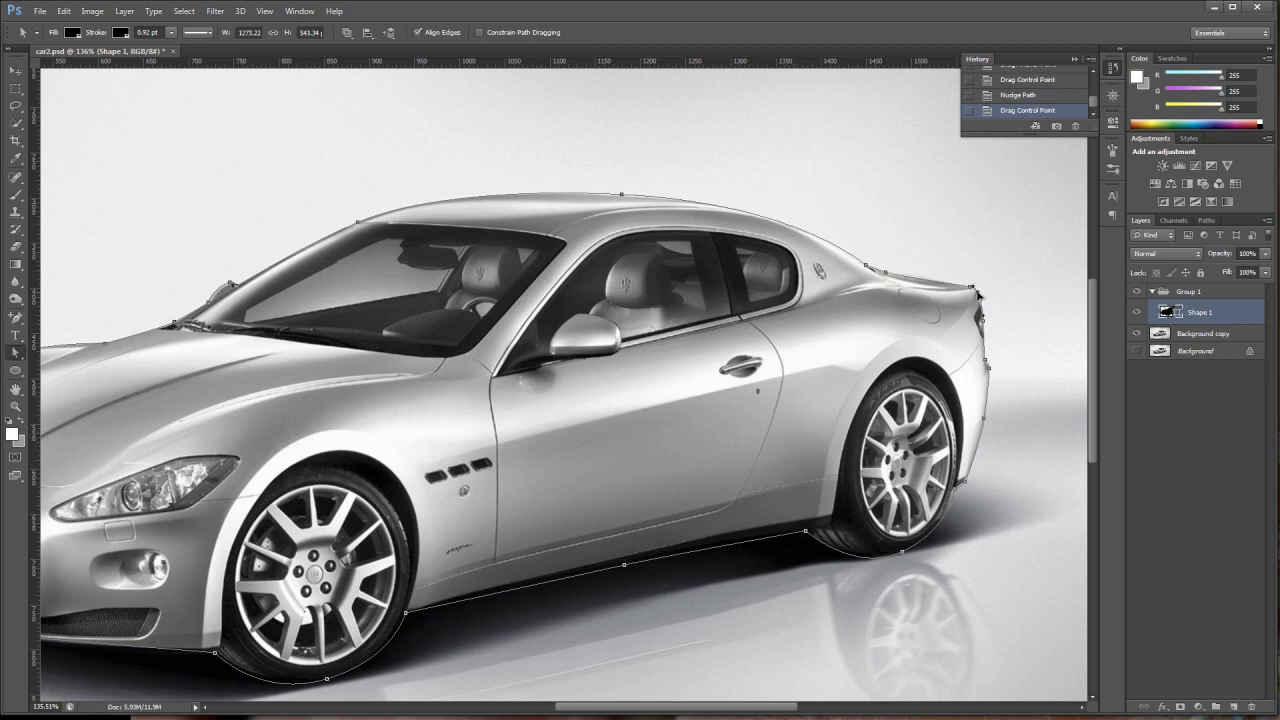
drag(977, 296, 975, 293)
drag(990, 373, 987, 366)
drag(986, 365, 983, 367)
Temporarily hide the Background copy layer to inspect the black silhouette, fit the image on screen, and show the layer again.
click(1137, 334)
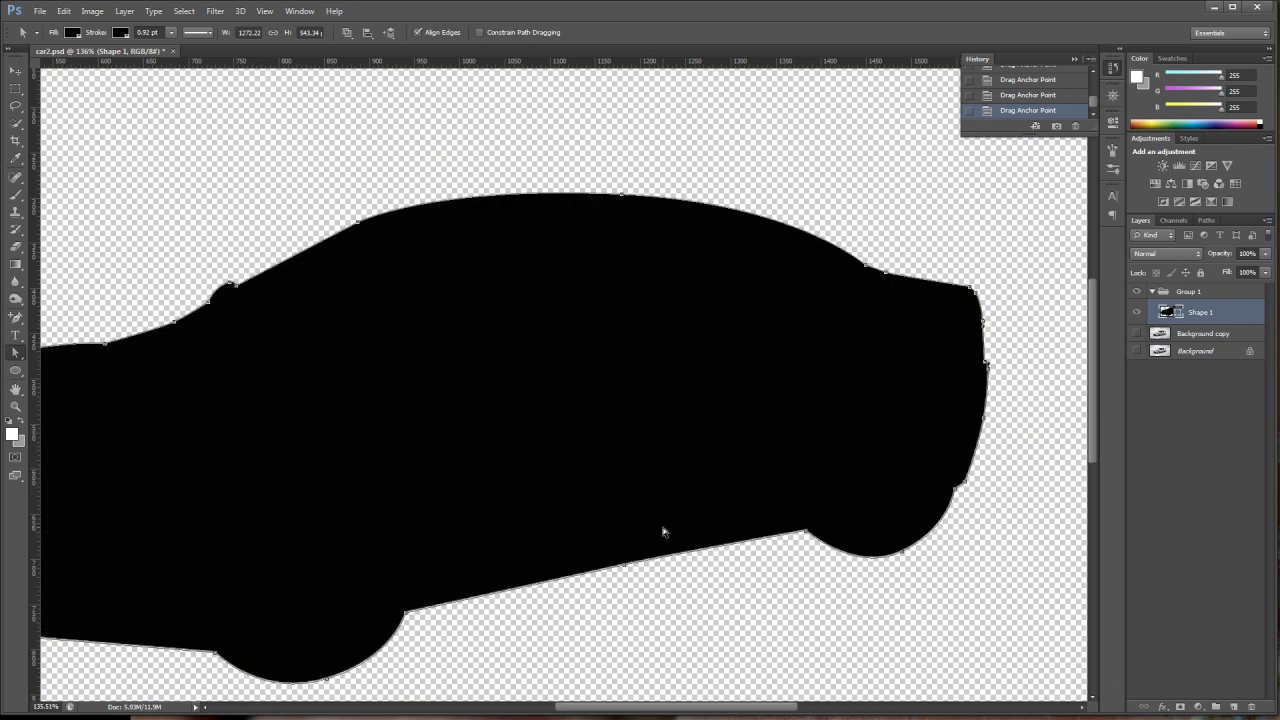
mouse_move(735, 707)
mouse_down()
mouse_move(663, 710)
mouse_move(743, 707)
mouse_up()
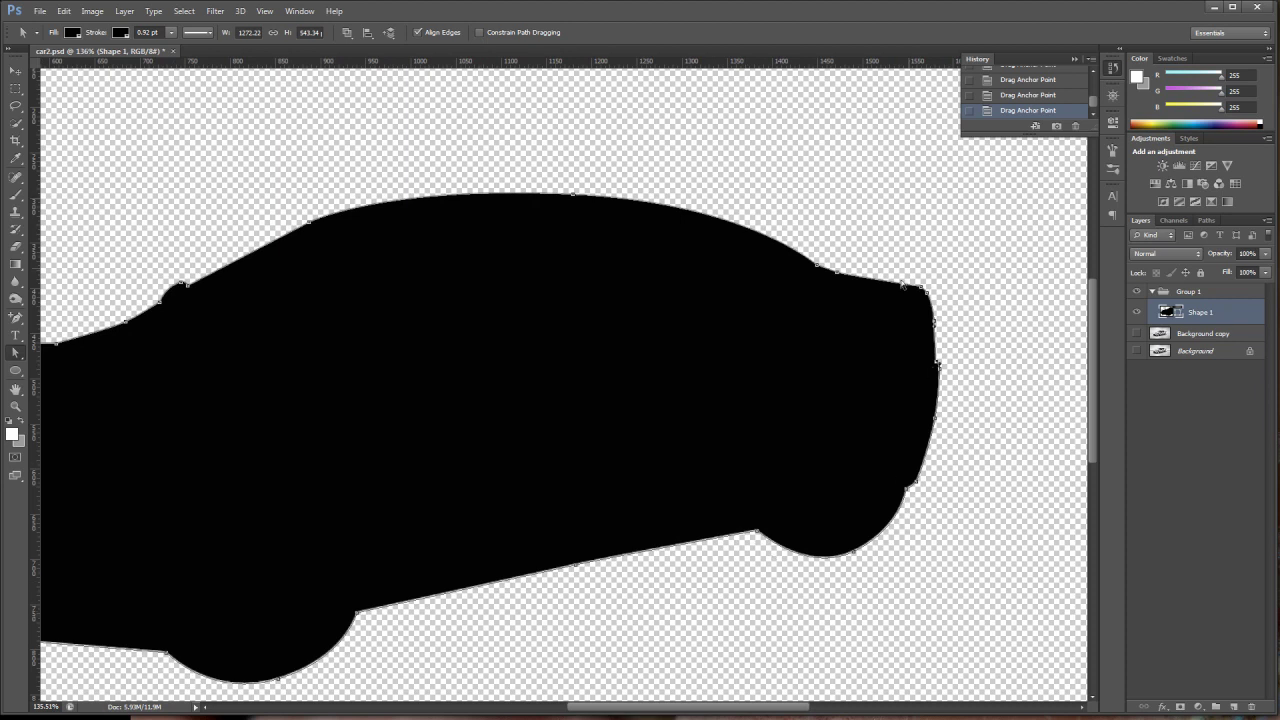
drag(722, 710, 674, 710)
double_click(15, 390)
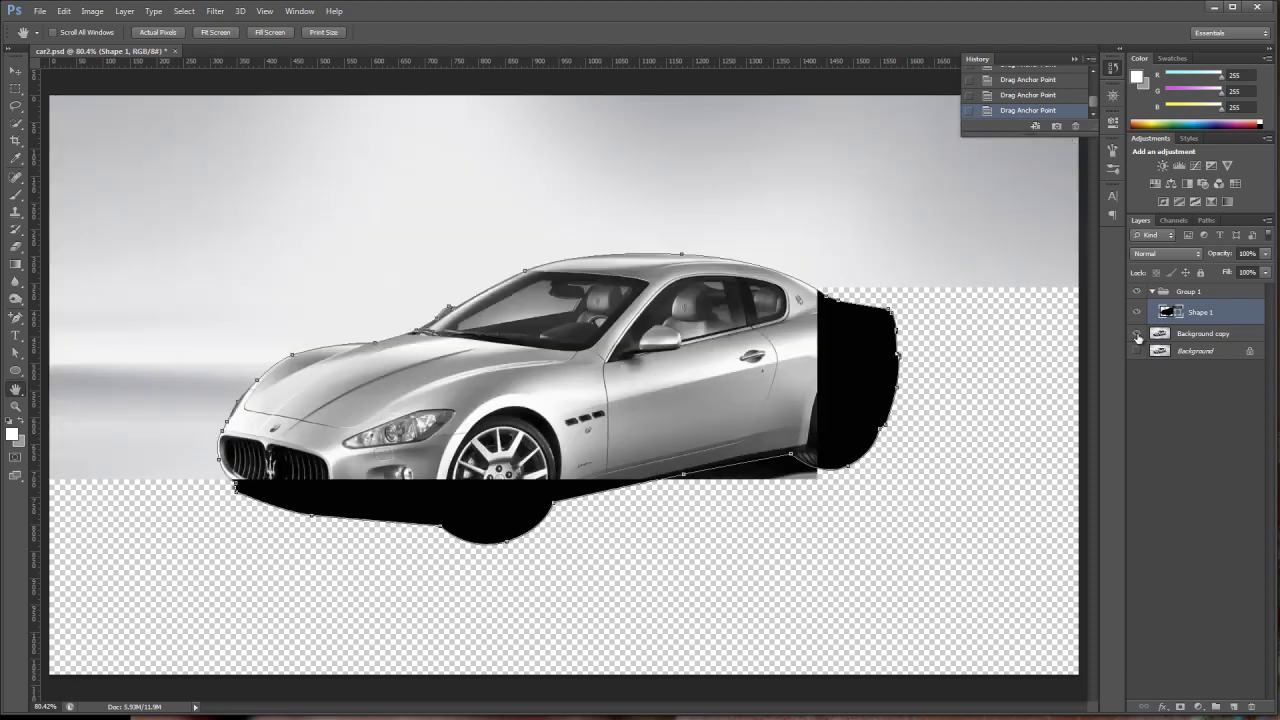
click(1136, 333)
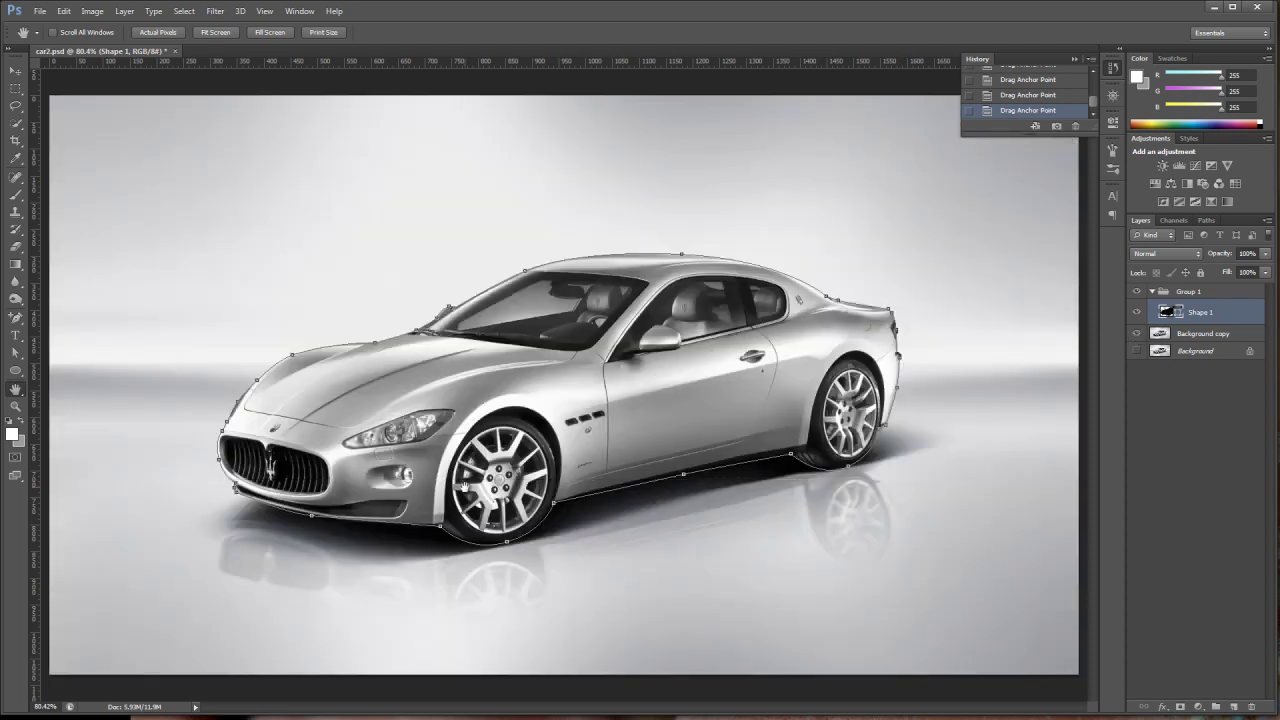
Rename the Shape 1 layer as indside.
click(1205, 337)
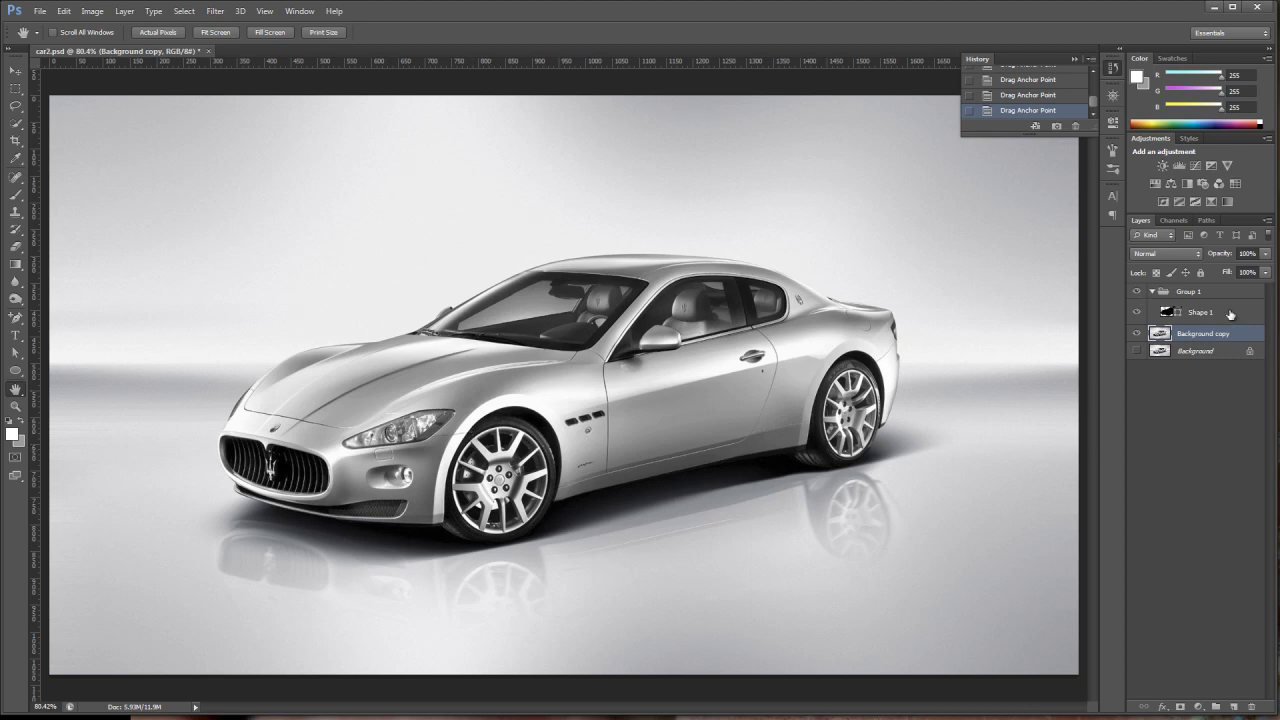
click(1230, 314)
double_click(1203, 312)
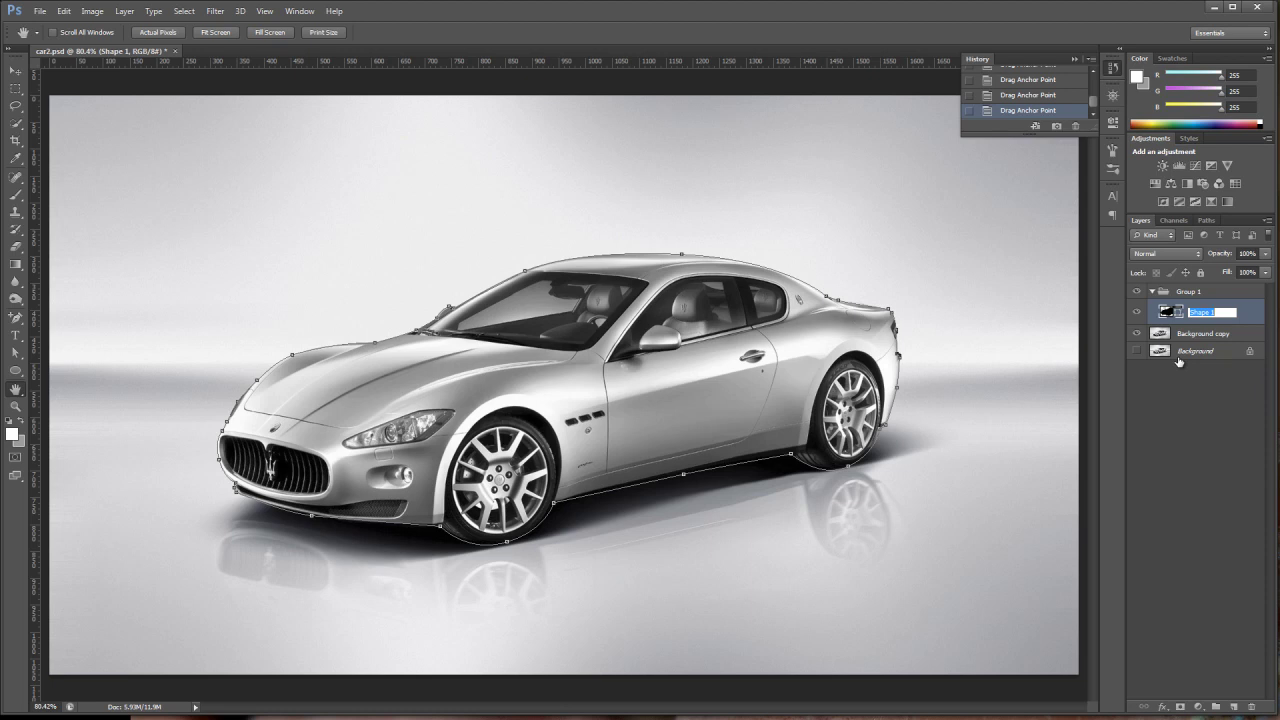
text(indside)
key(Return)
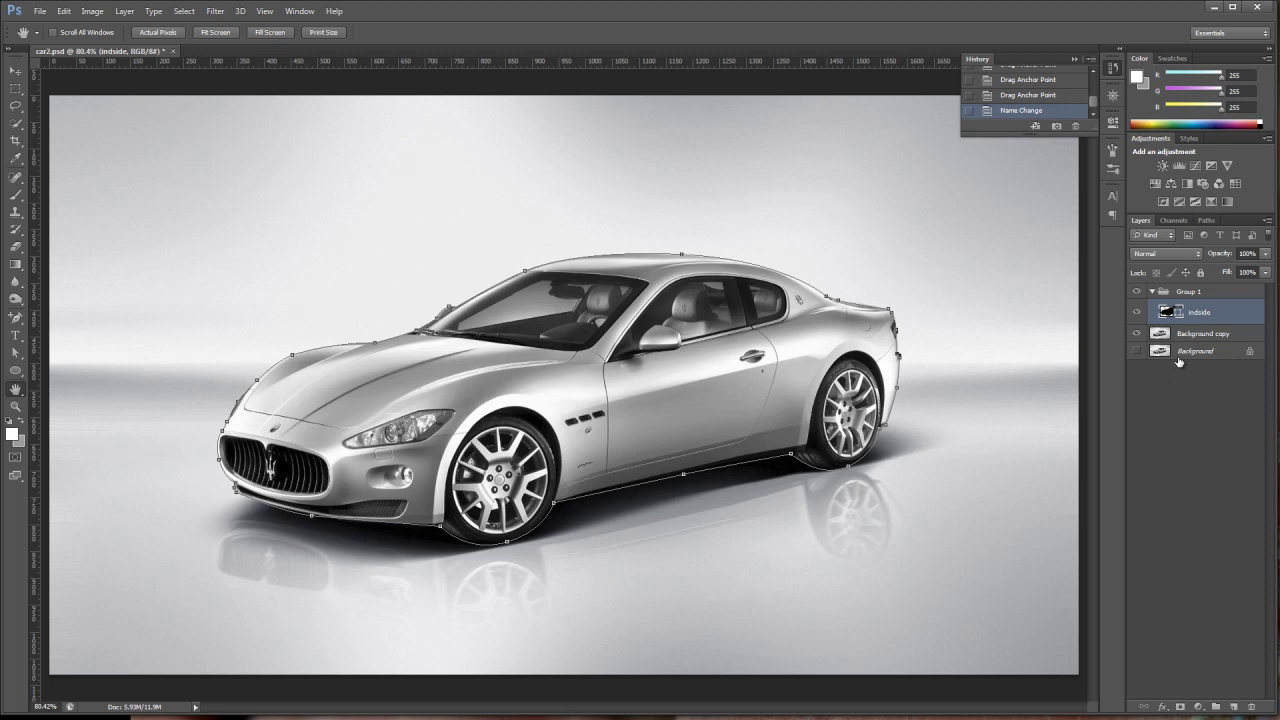
Duplicate the indside shape layer and name the copy outside.
drag(1196, 312, 1236, 706)
double_click(1212, 312)
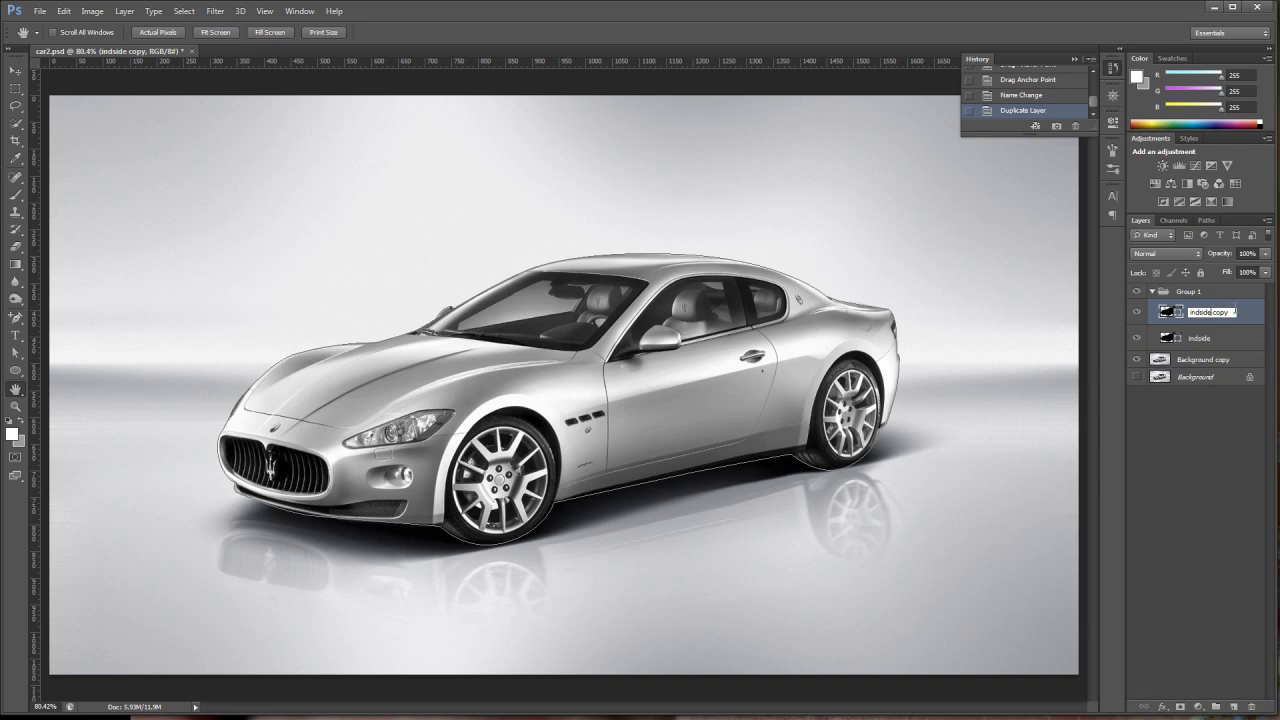
key(ctrl+a)
text(o)
click(1180, 314)
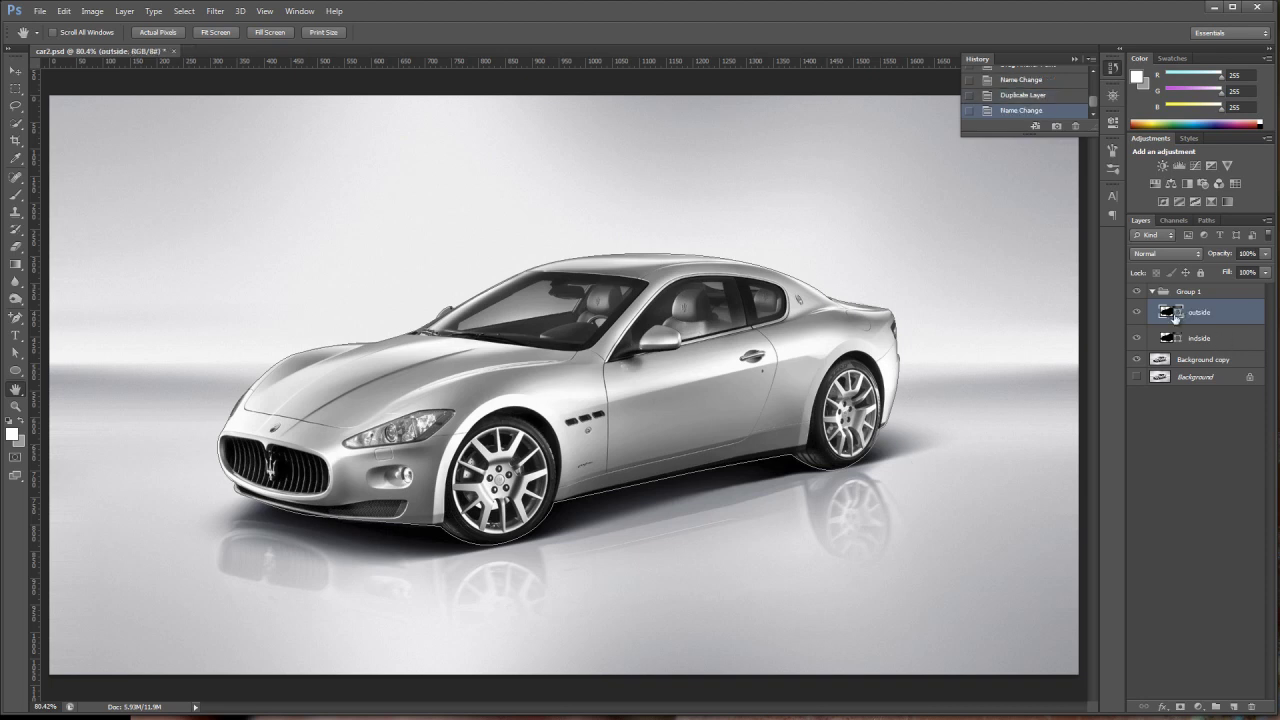
Set the outside layer's fill to grey b6b6b6 sampled from the car body, and check it with the Background copy temporarily hidden.
double_click(1168, 312)
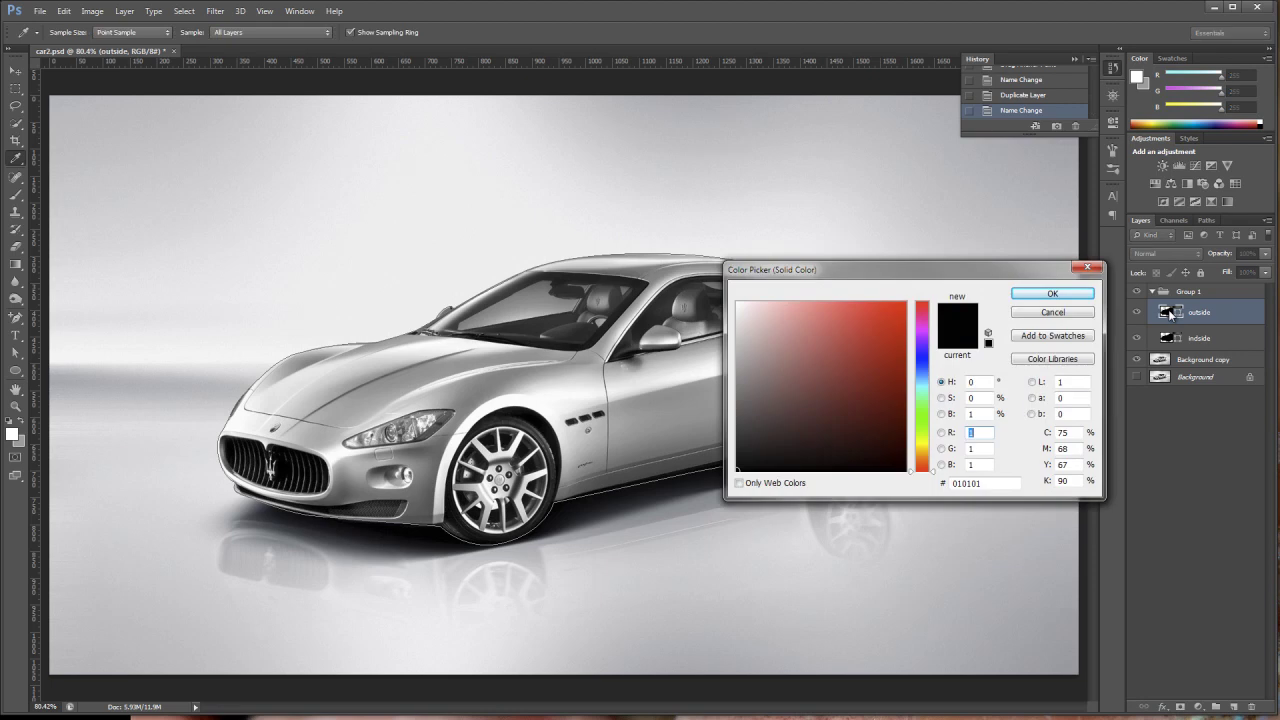
click(737, 304)
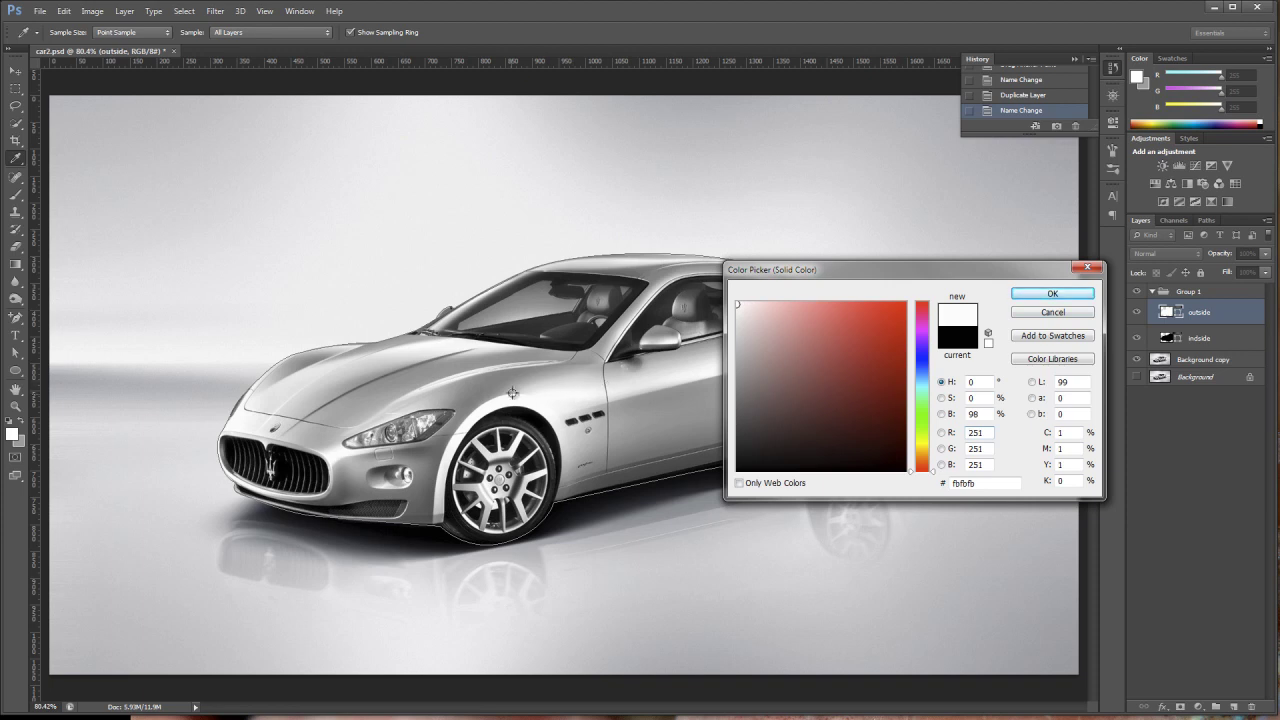
click(556, 374)
click(556, 374)
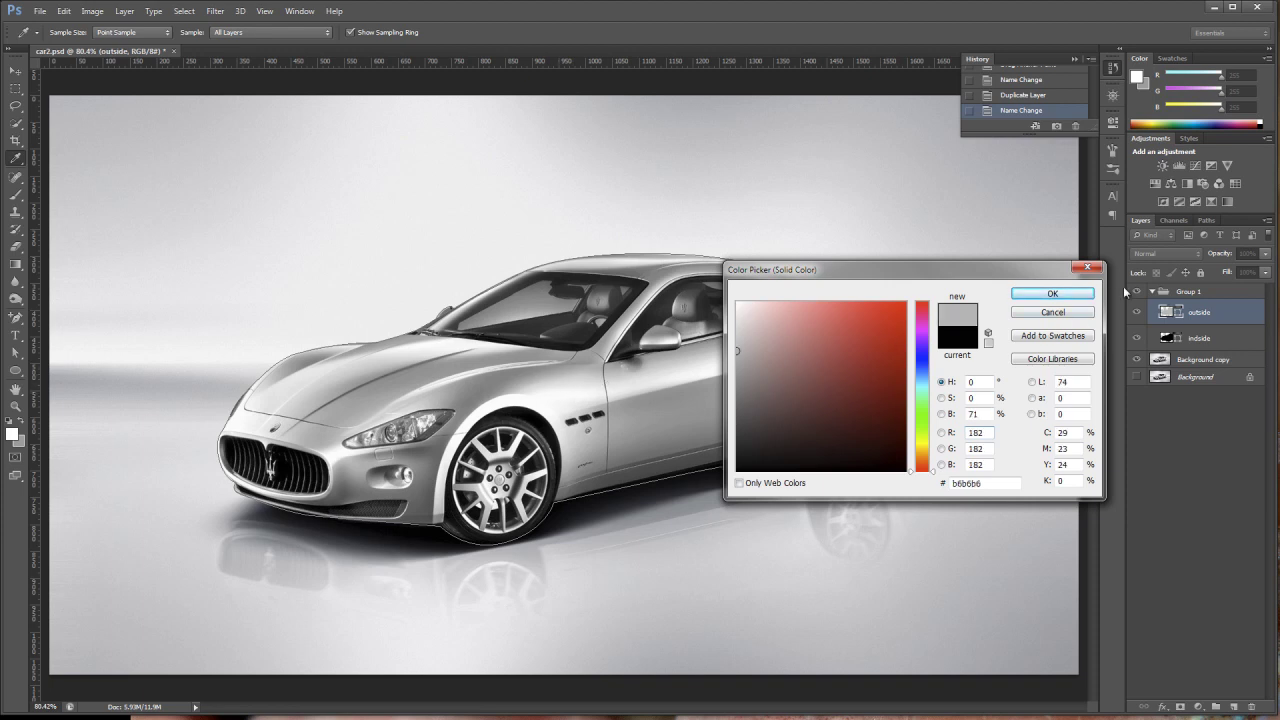
click(1090, 293)
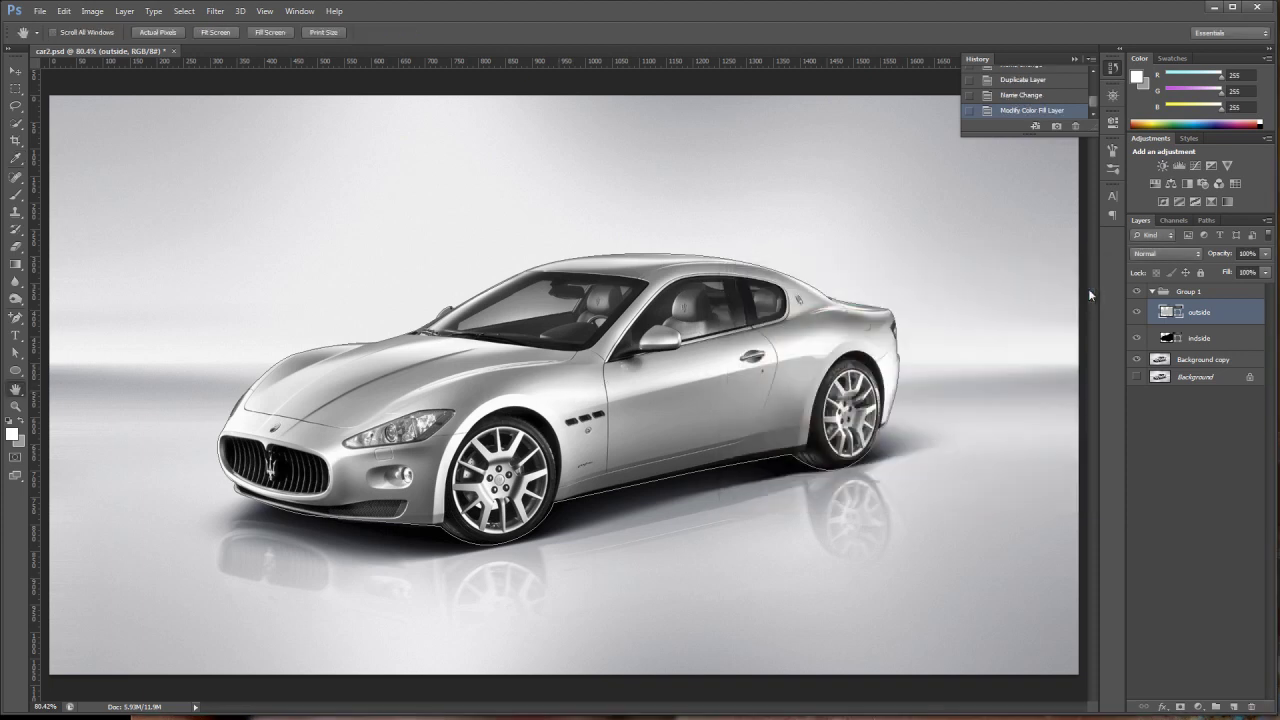
click(1135, 360)
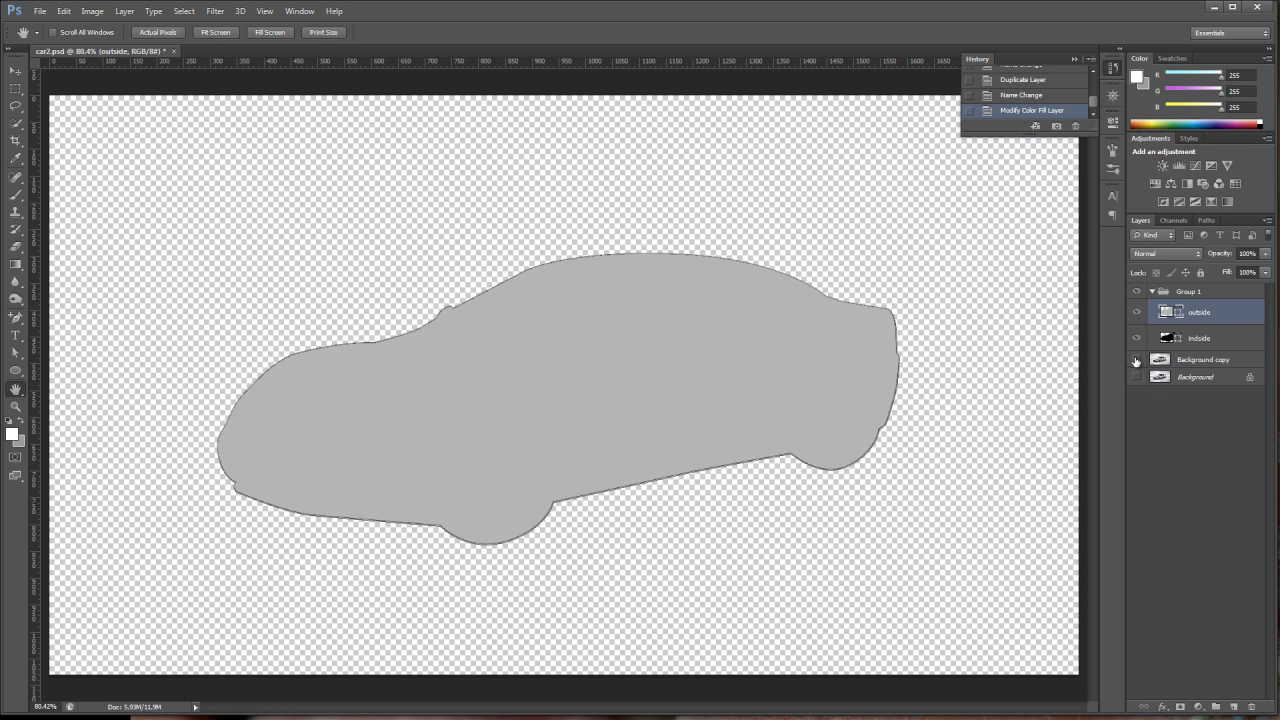
click(1135, 360)
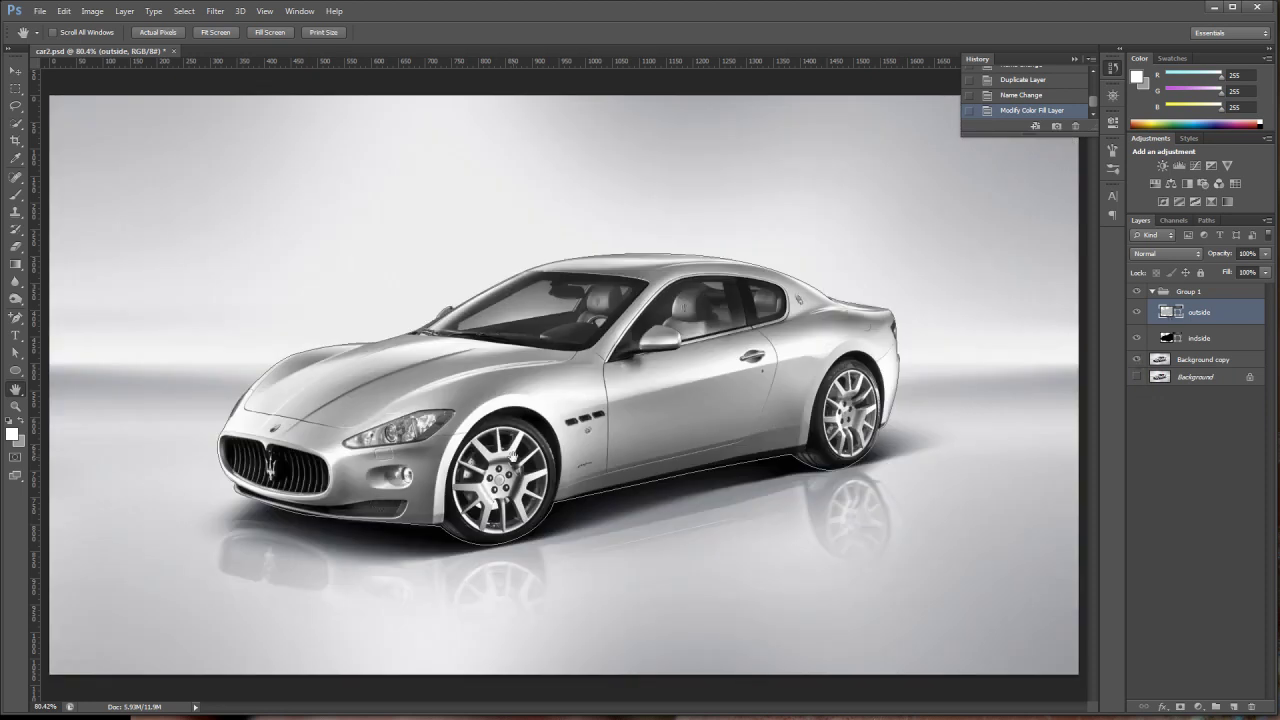
Move the outside path's anchor point from under the front wheel up to the top of the front wheel arch.
click(17, 354)
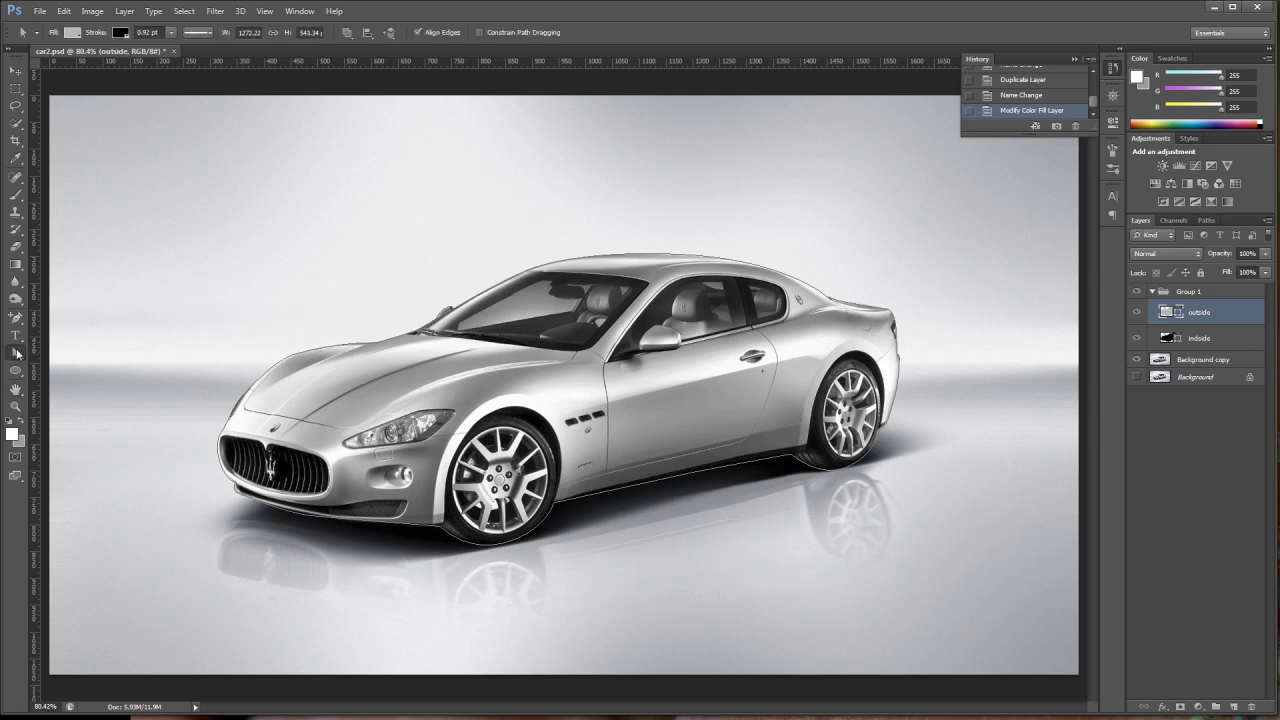
click(504, 544)
click(17, 406)
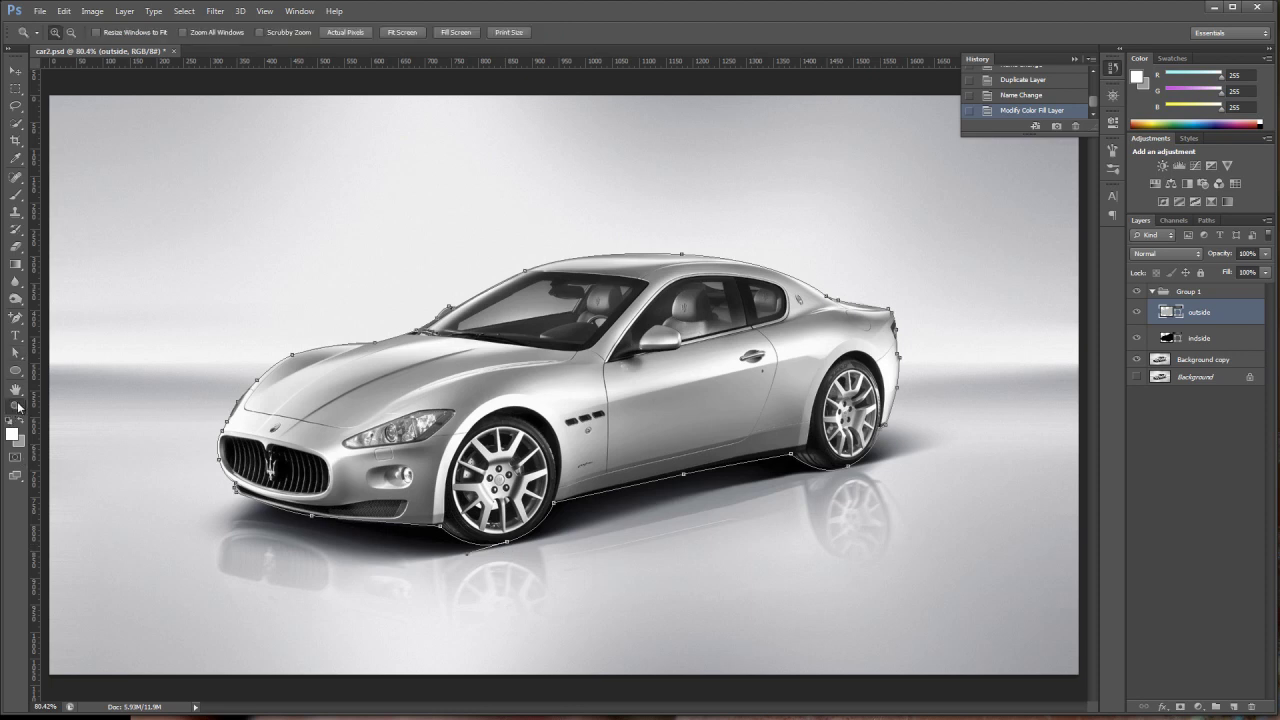
drag(234, 196, 720, 637)
key(a)
drag(605, 564, 600, 376)
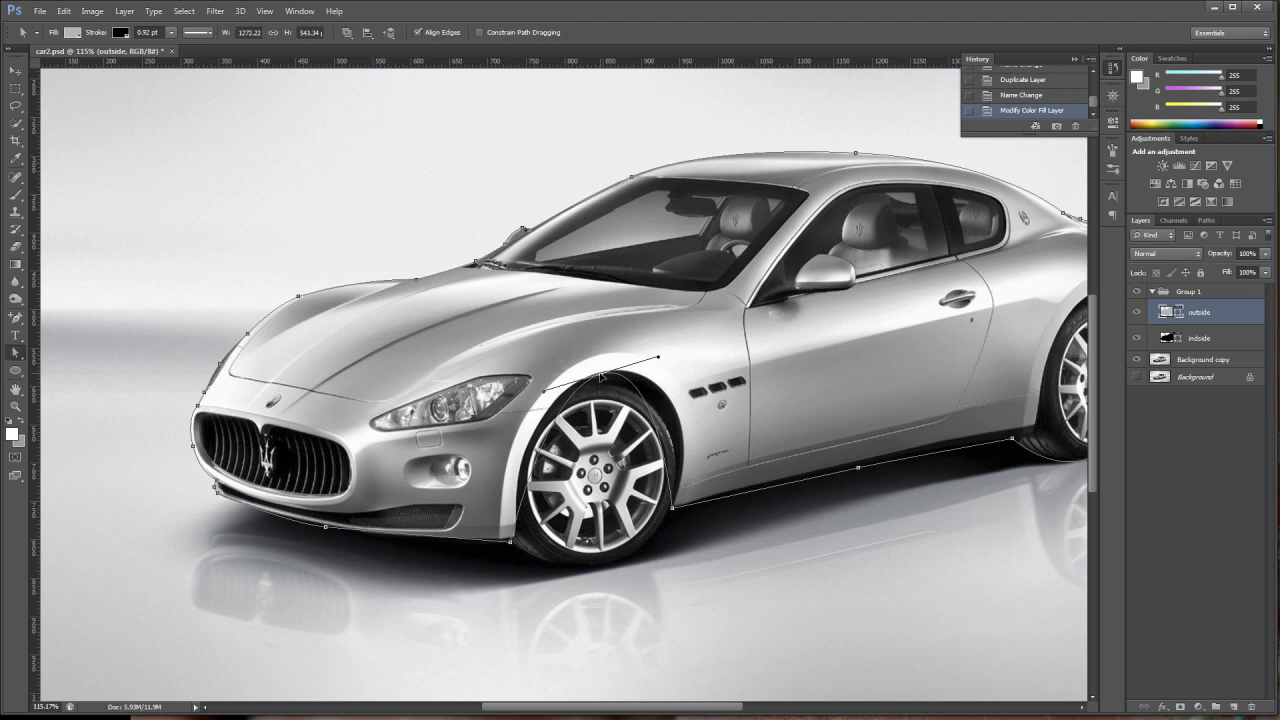
drag(600, 376, 600, 376)
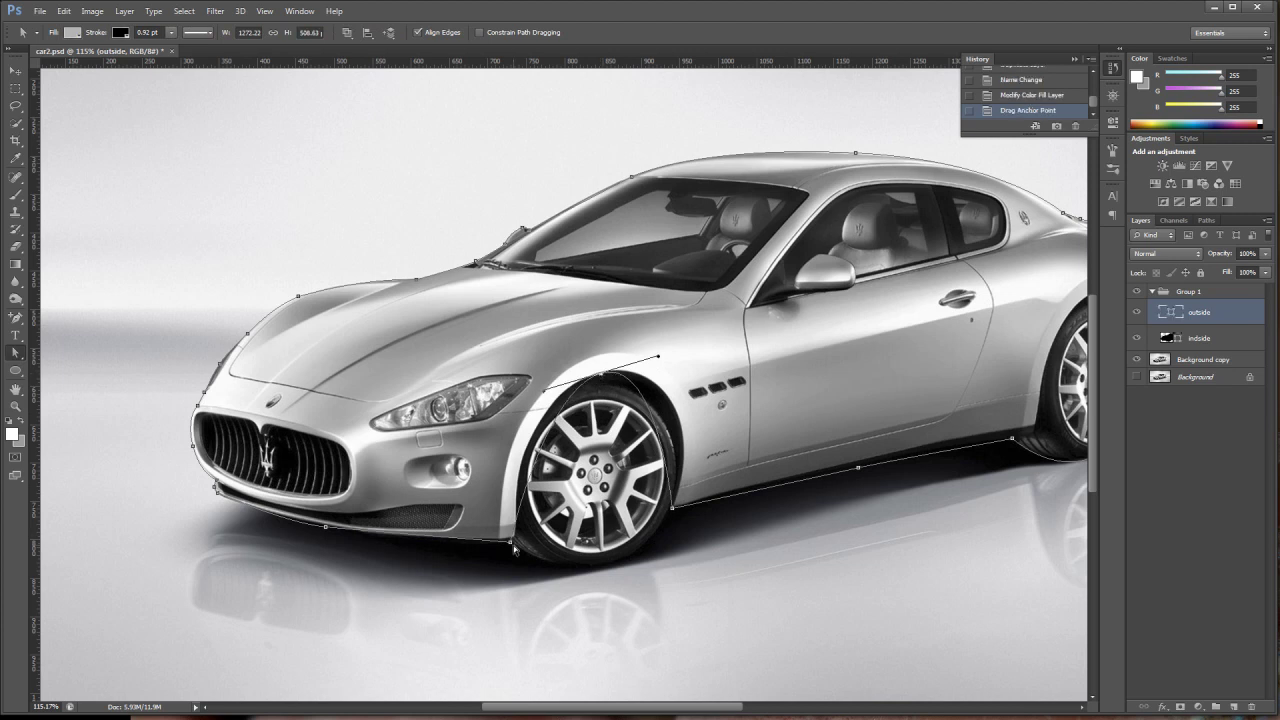
Extend the arch point's front direction handle and move the bumper-side corner point to the front base of the wheel arch.
click(528, 396)
click(603, 377)
drag(544, 391, 506, 400)
drag(511, 545, 516, 541)
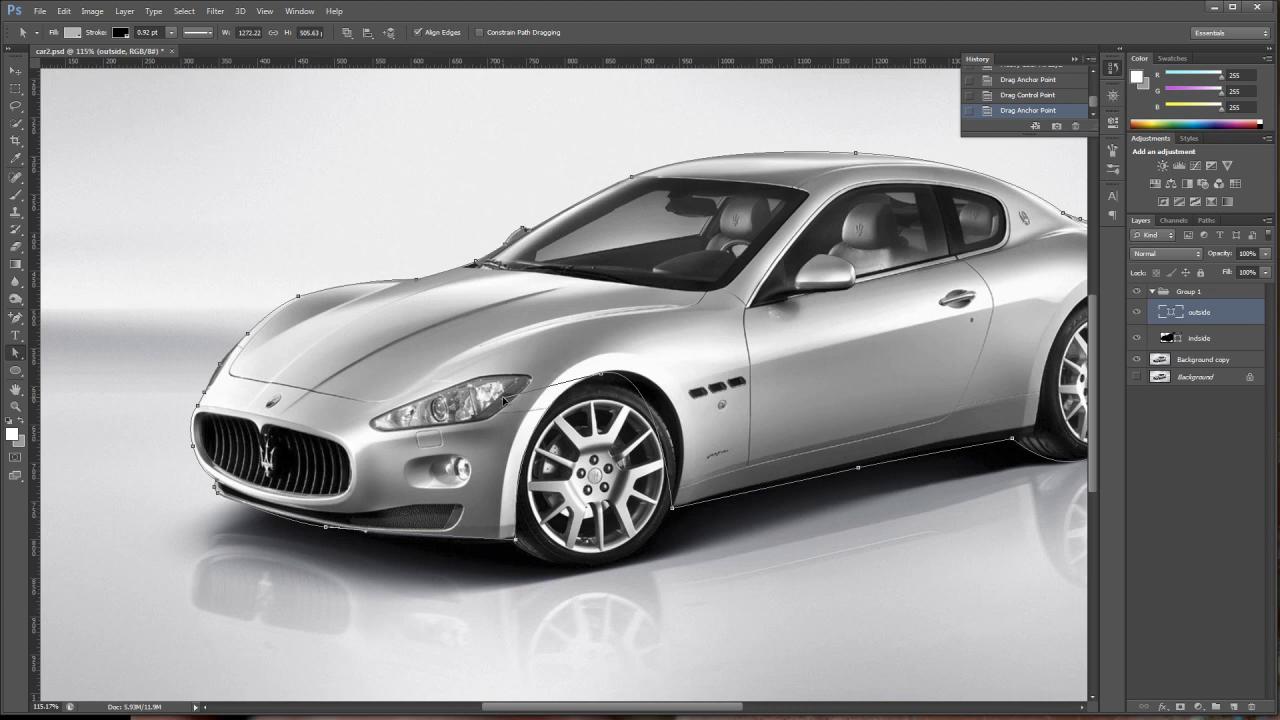
drag(505, 399, 505, 399)
Lengthen and angle the arch point's rear direction handle and nudge the point so the curve follows the front wheel arch.
click(603, 377)
drag(658, 358, 702, 346)
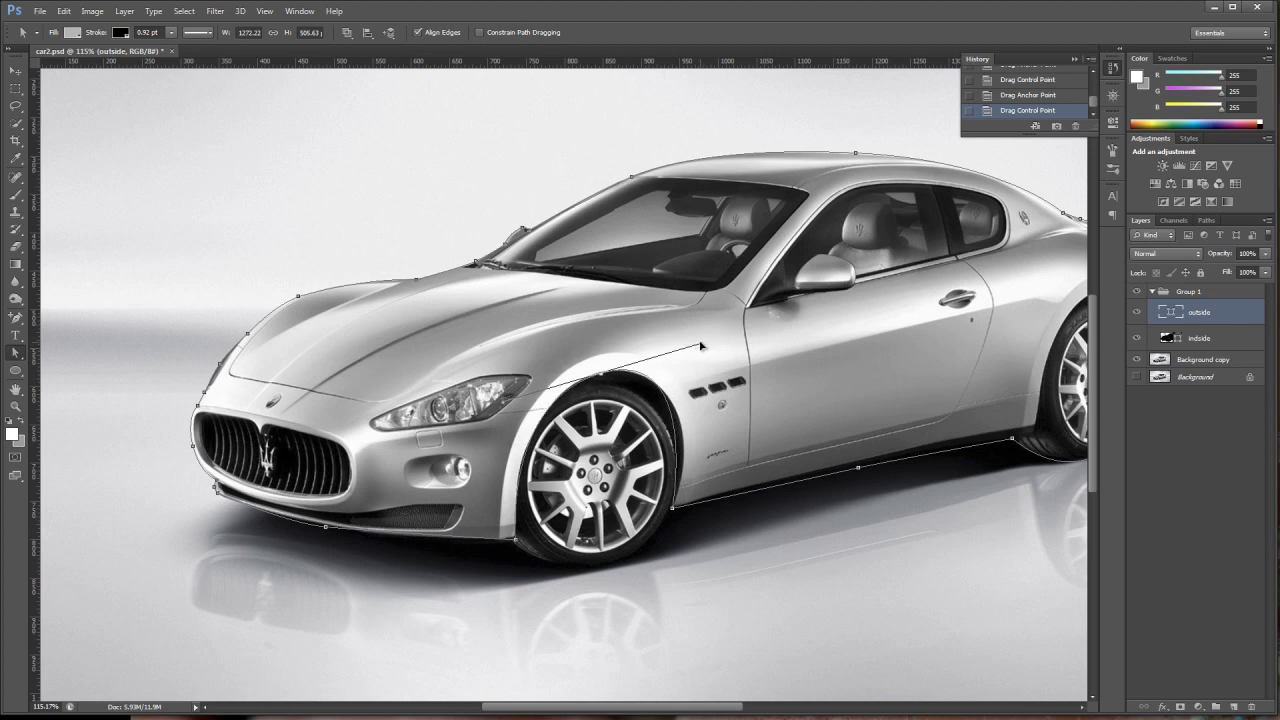
drag(702, 346, 702, 346)
drag(701, 347, 719, 364)
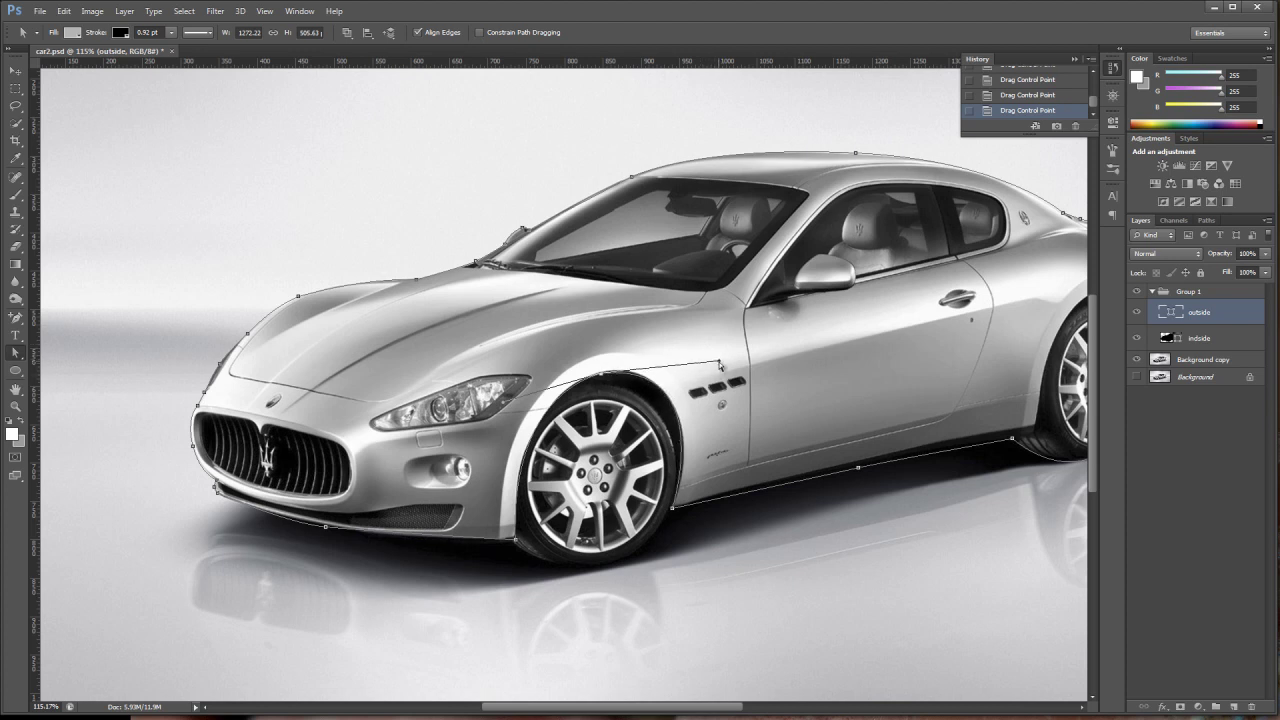
drag(601, 376, 606, 374)
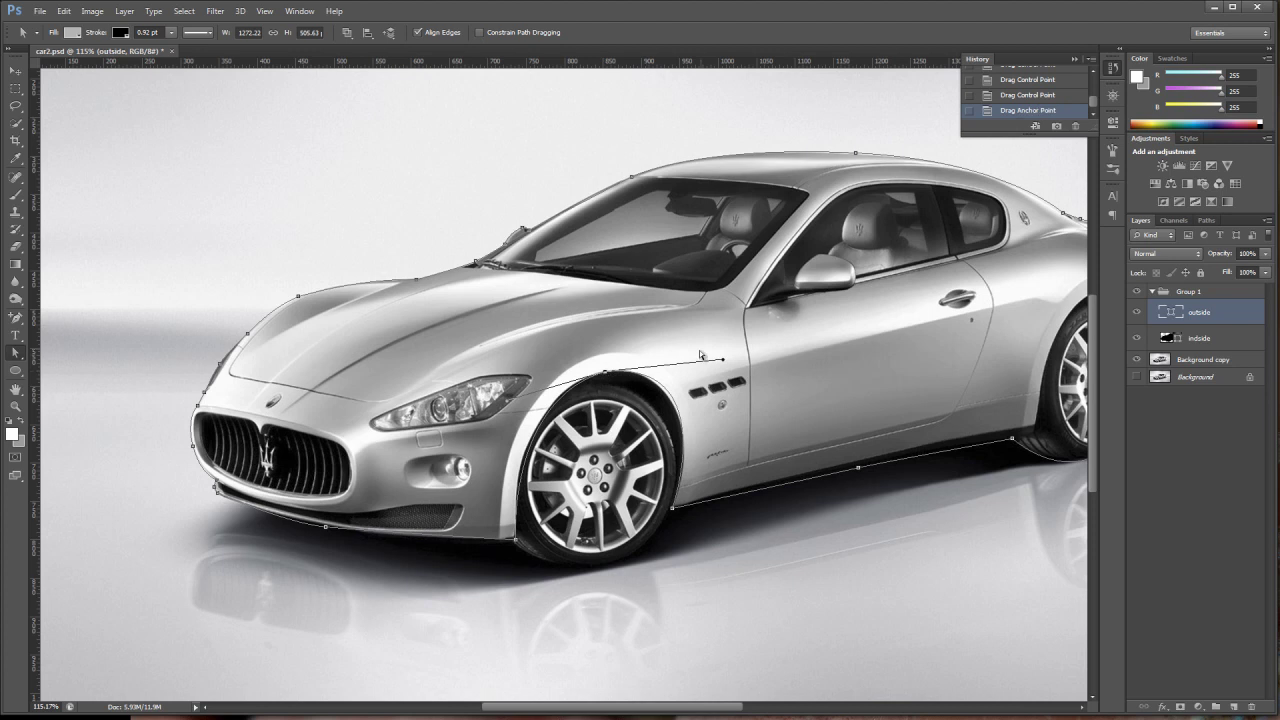
drag(722, 360, 718, 370)
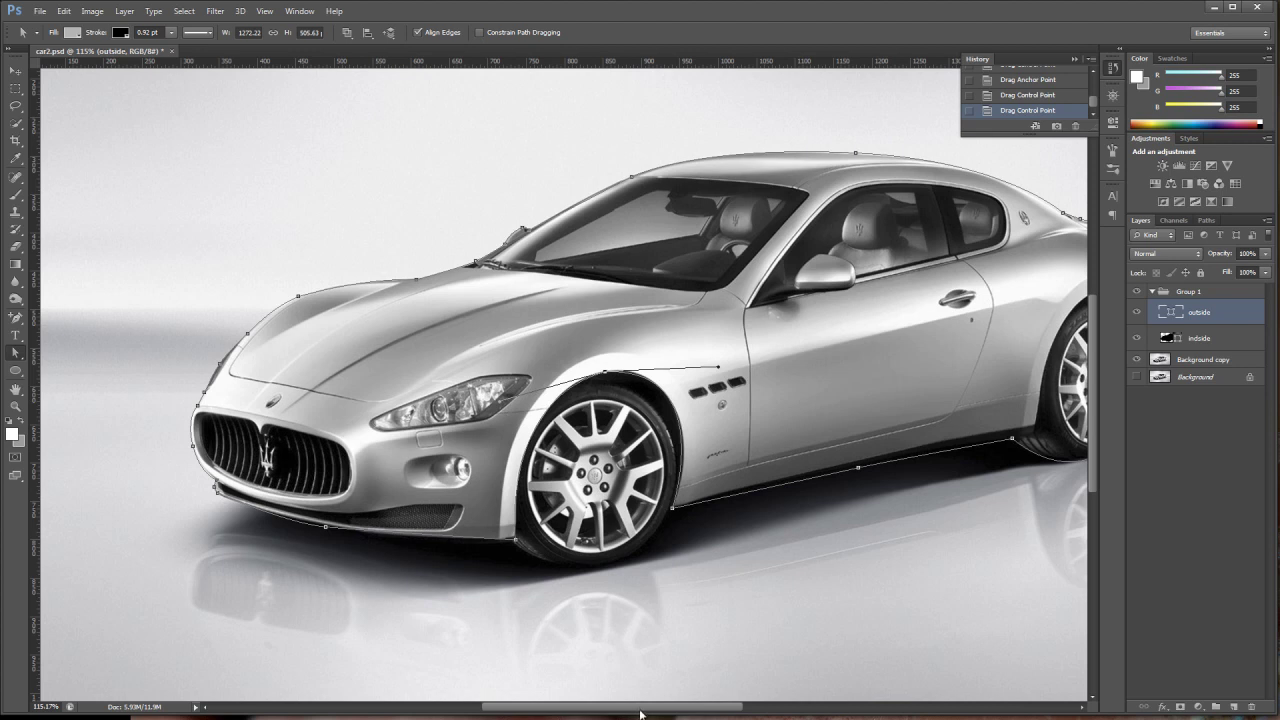
Move the anchor point under the rear wheel up to the top of its arch and the sill corner point to the arch's front base.
drag(640, 714, 711, 714)
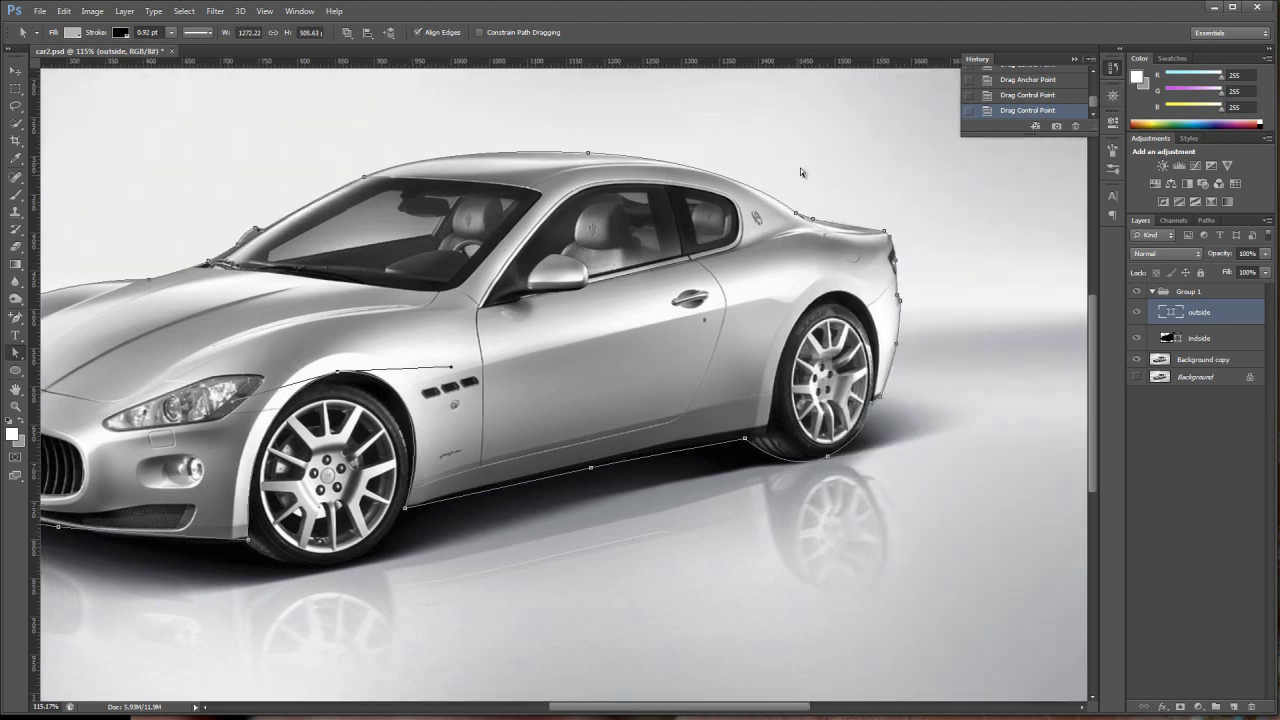
click(828, 457)
drag(827, 456, 835, 296)
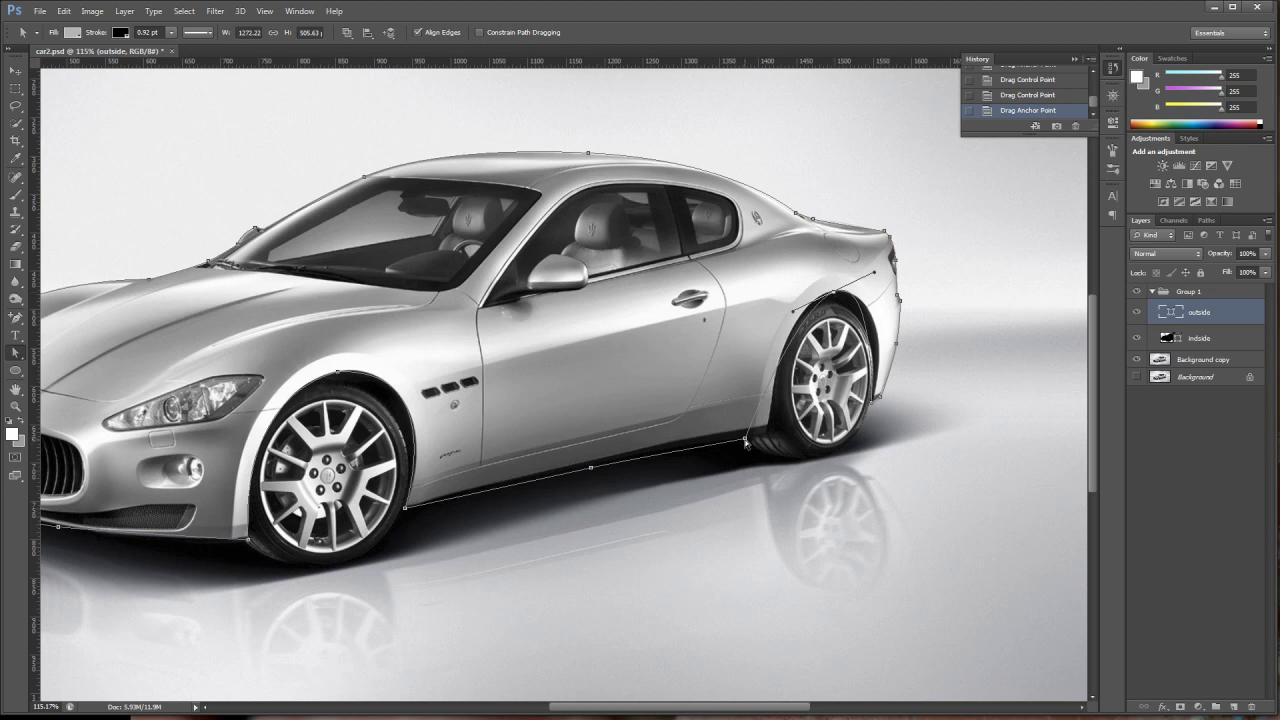
drag(746, 441, 768, 437)
Stretch and level the direction handles of the rear arch's top point so the curve follows the rear wheel arch.
drag(793, 314, 901, 288)
drag(770, 297, 775, 299)
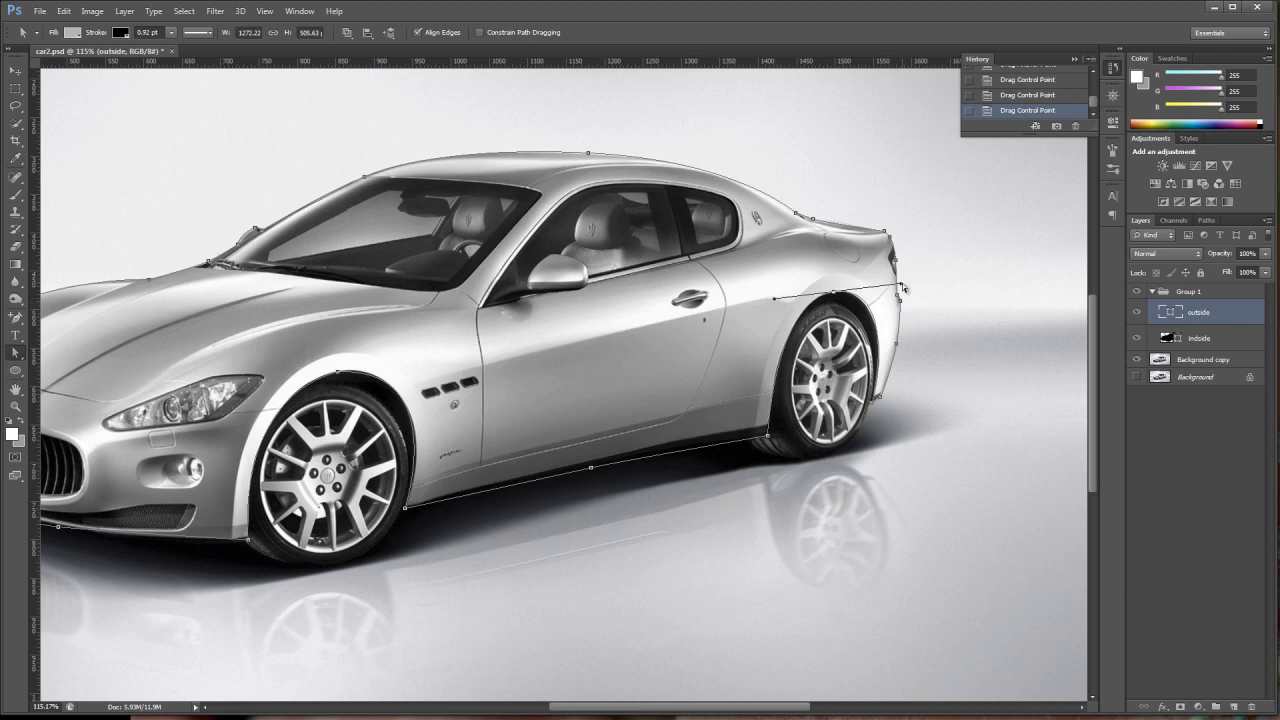
drag(901, 285, 904, 288)
Hide the Background copy layer and fit the whole image on screen to check the grey body and black wheel shapes.
click(1137, 380)
click(1137, 359)
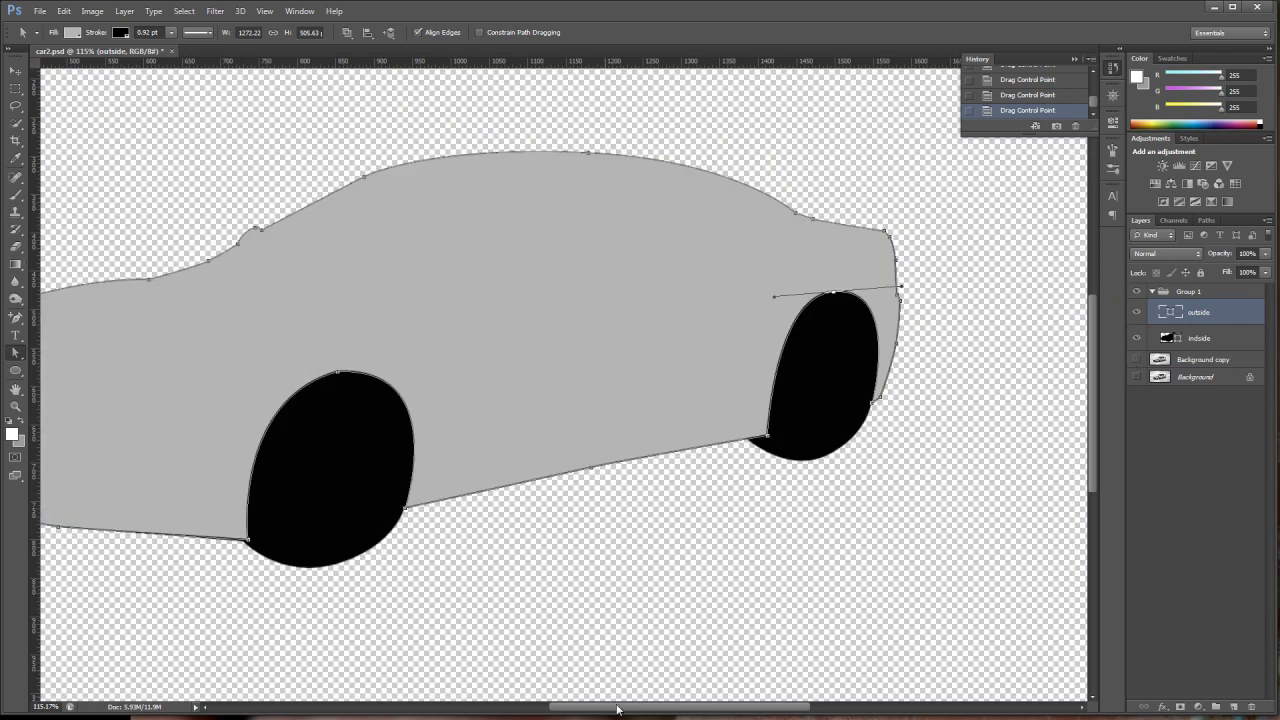
click(15, 390)
double_click(15, 390)
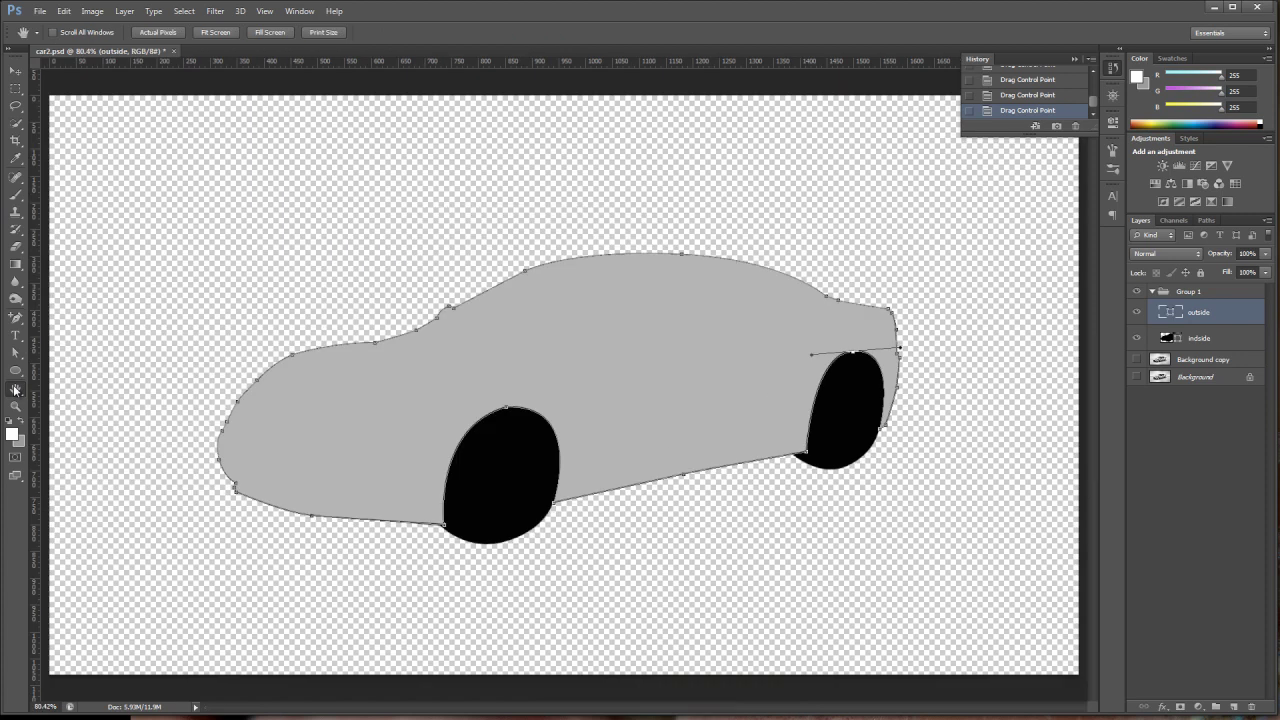